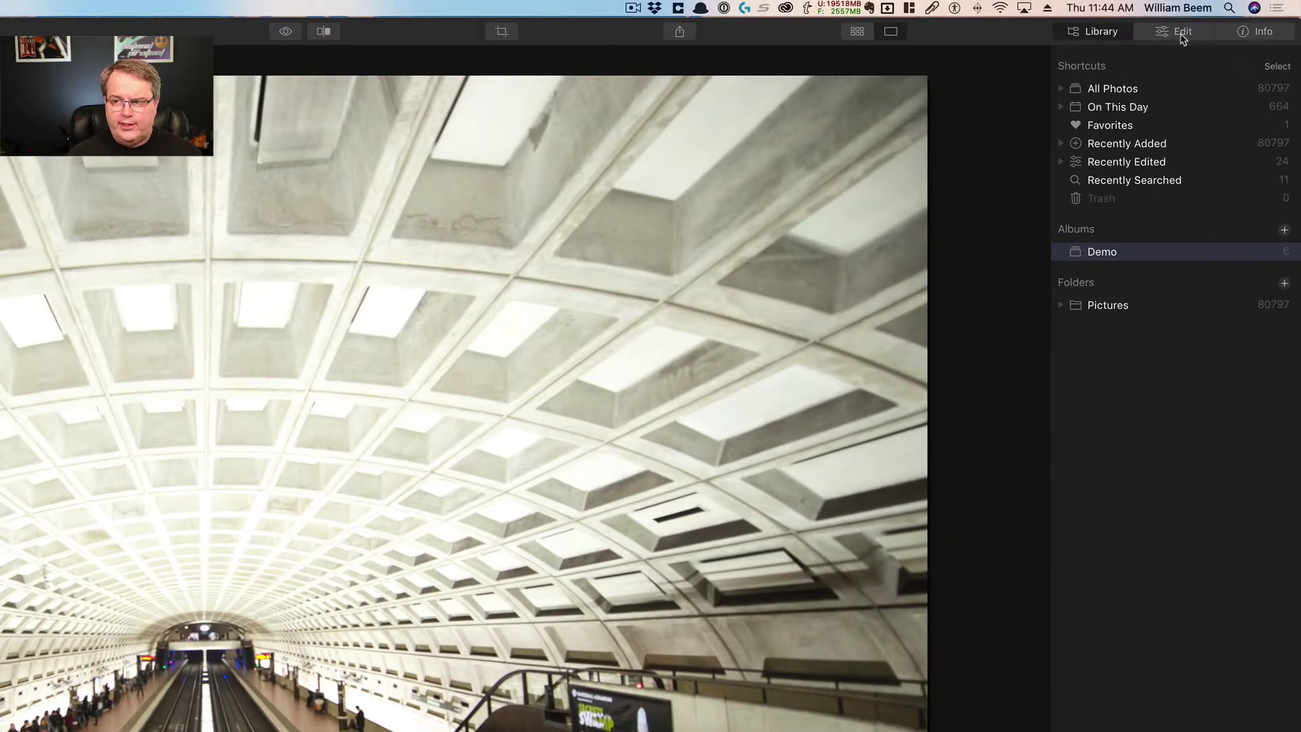
# Step: Enable Auto Distortion Corrections for the metro station photo, switching it off and on again to compare the effect
pyautogui.click(1181, 34)
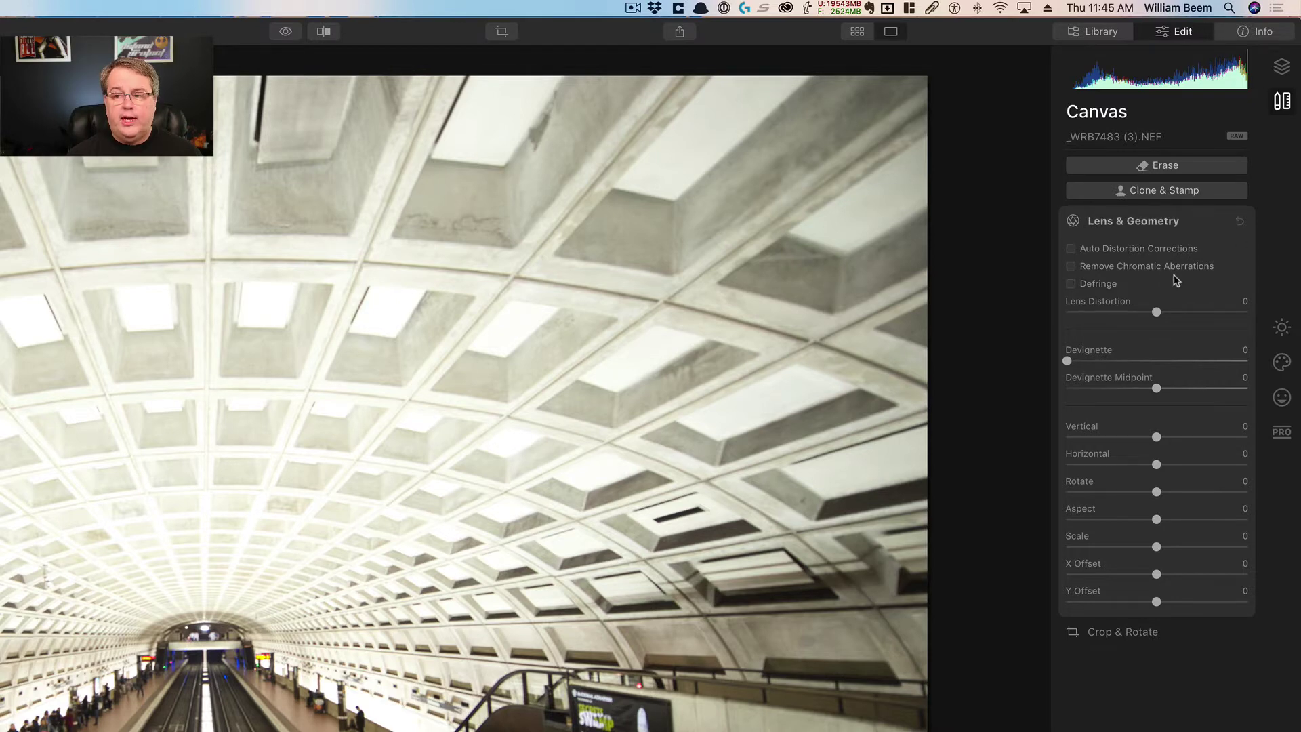
pyautogui.click(1071, 249)
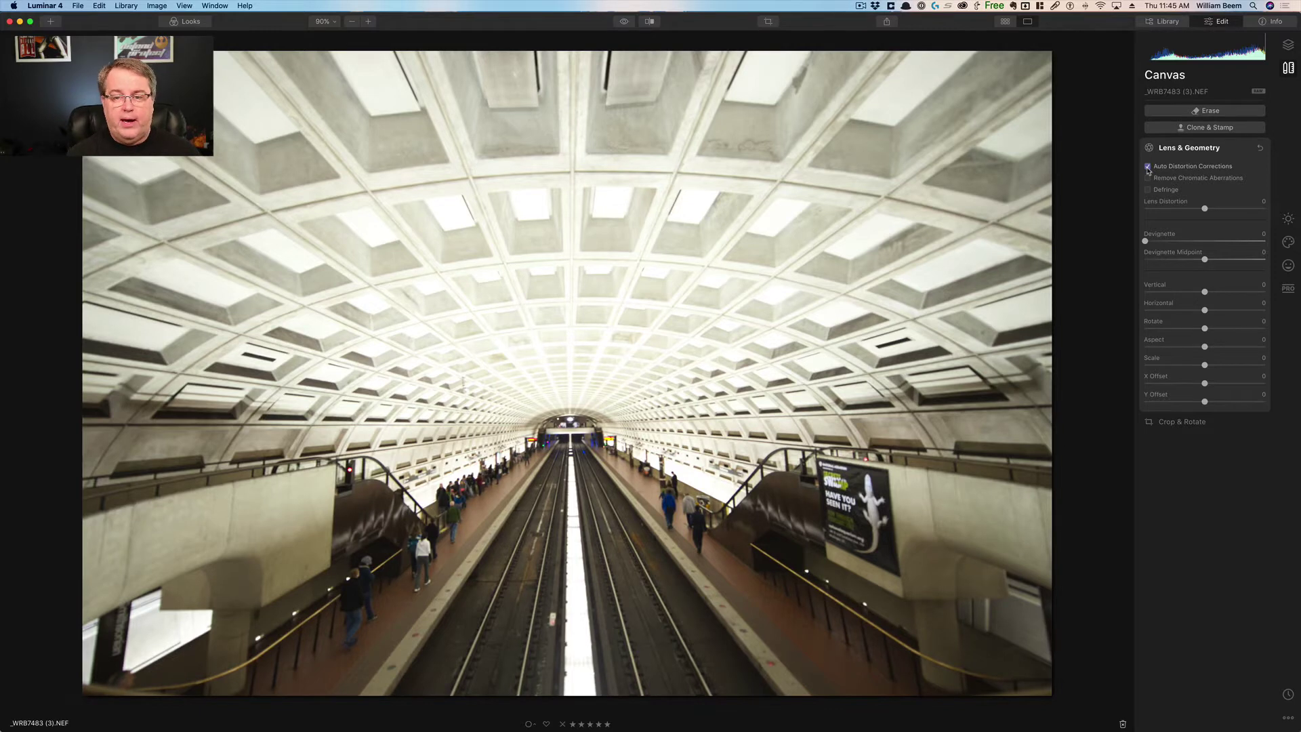
pyautogui.click(1148, 167)
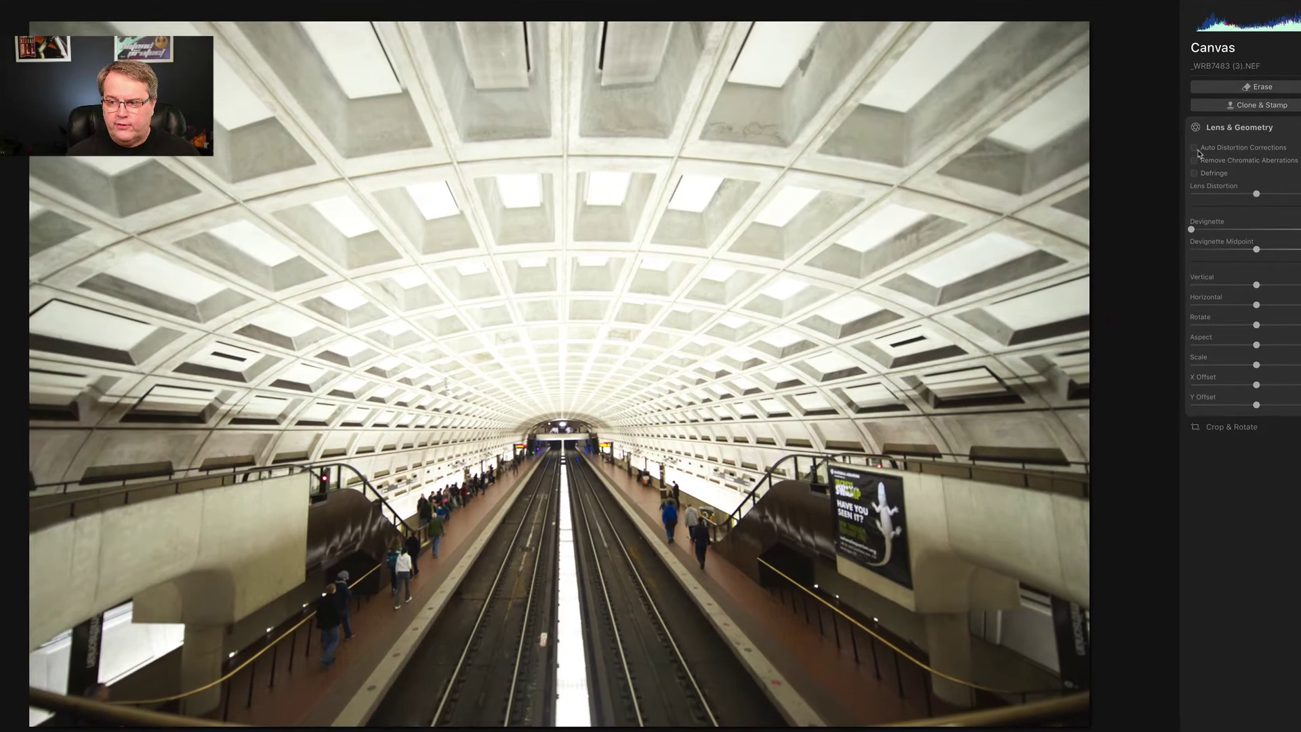
pyautogui.click(1148, 166)
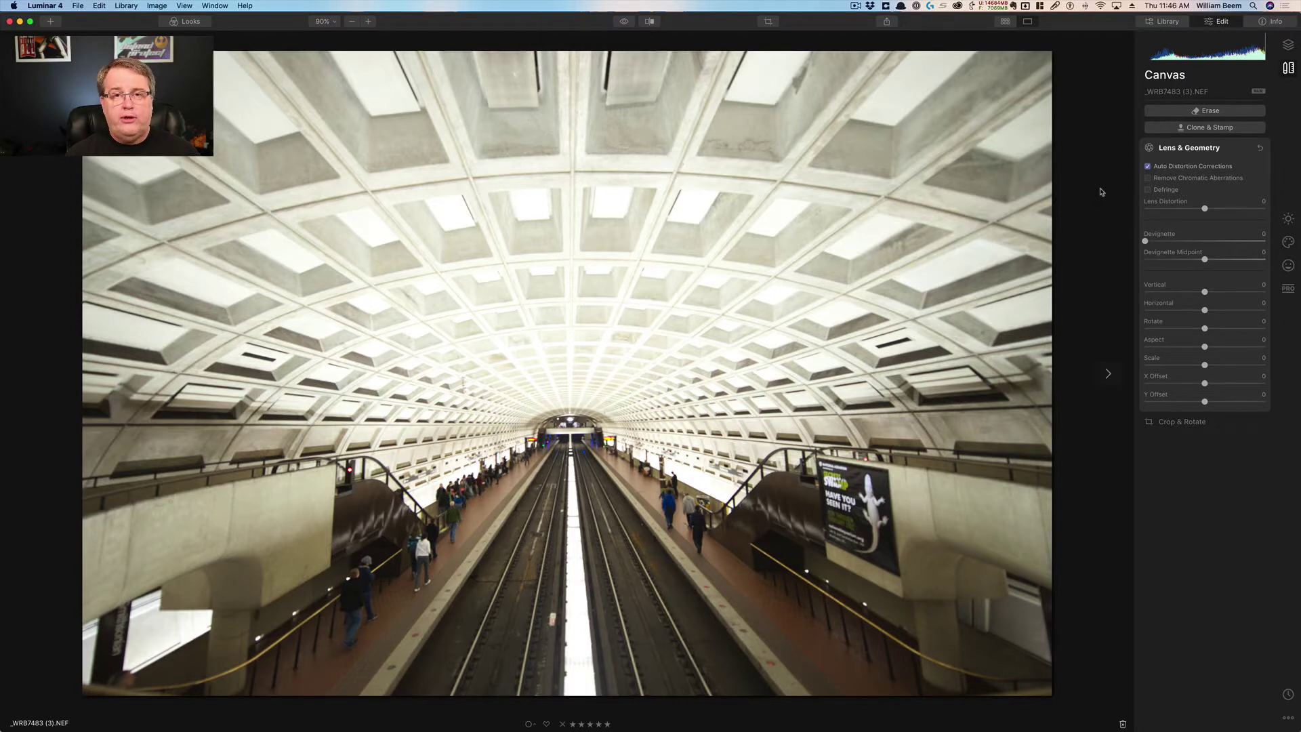
# Step: Go to the next photo, the building with the statue, and enable Auto Distortion Corrections for it
pyautogui.click(1108, 373)
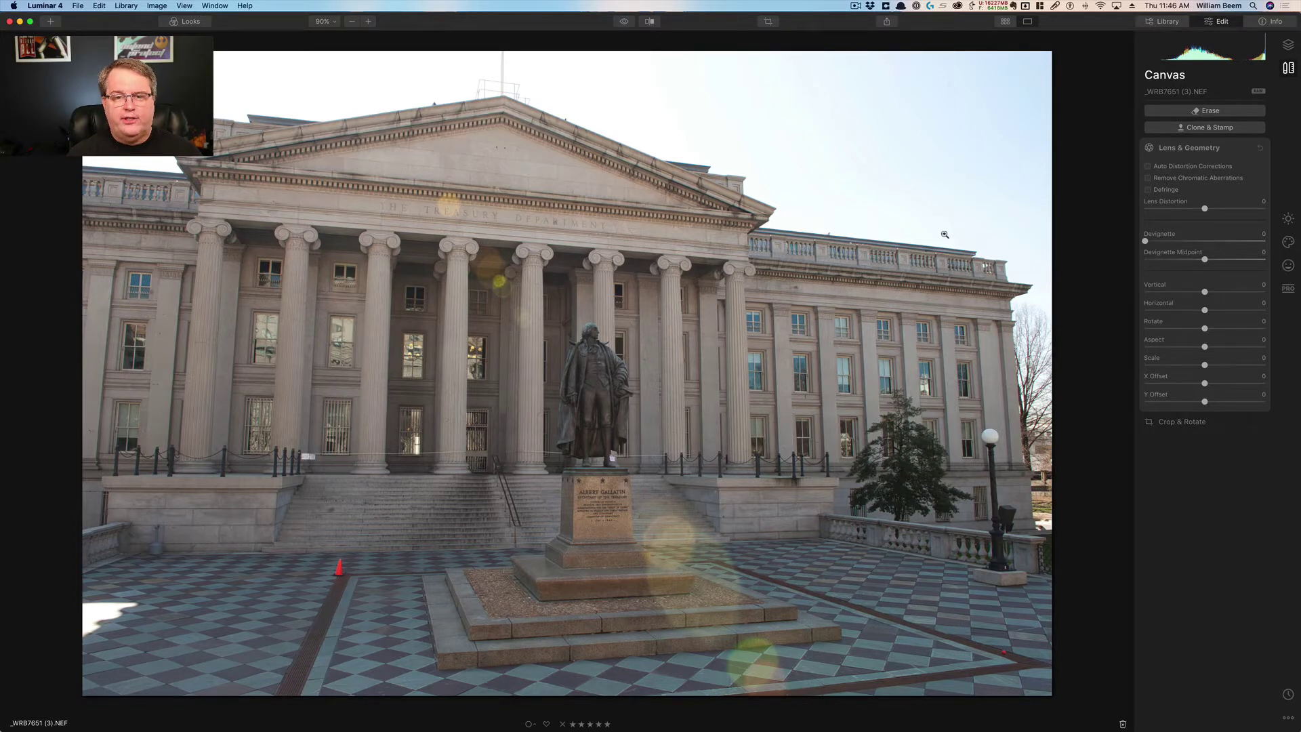
pyautogui.click(1148, 166)
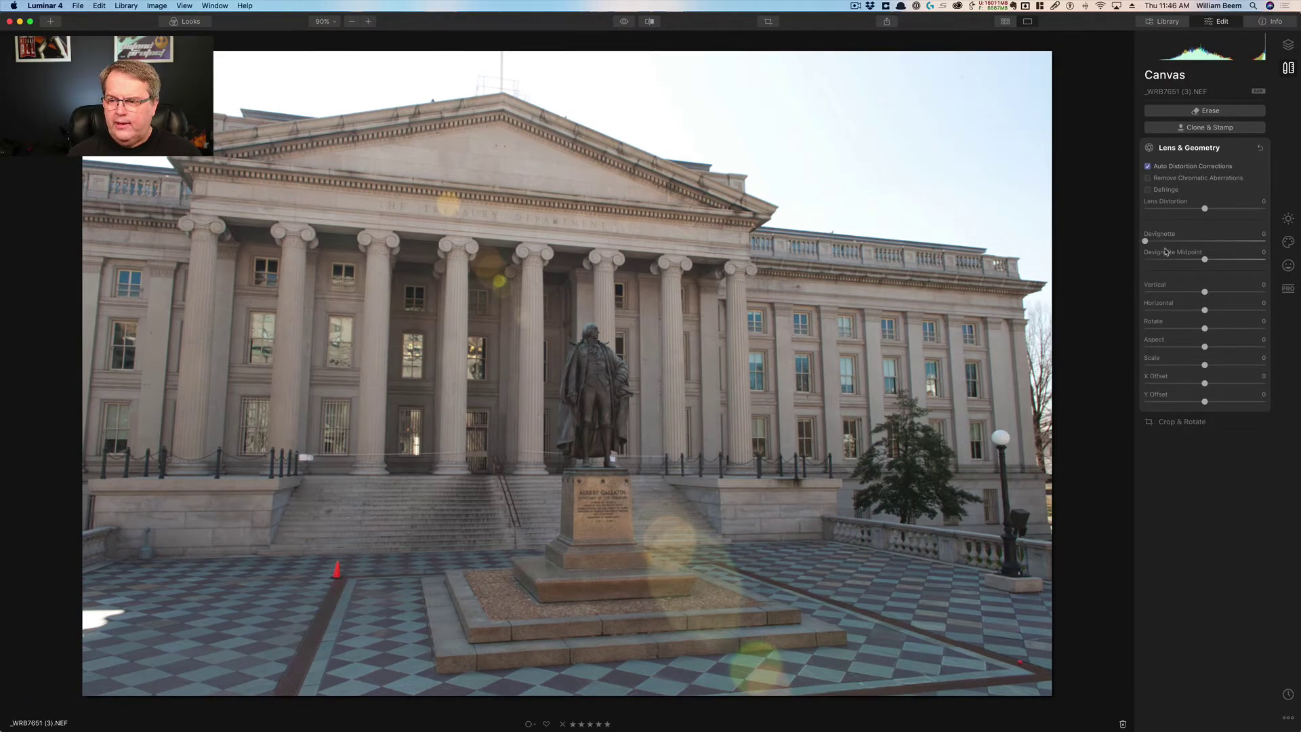
# Step: Try a Lens Distortion value of 10 on the building photo and reset it to 0
pyautogui.moveTo(1205, 210); pyautogui.dragTo(1205, 211)
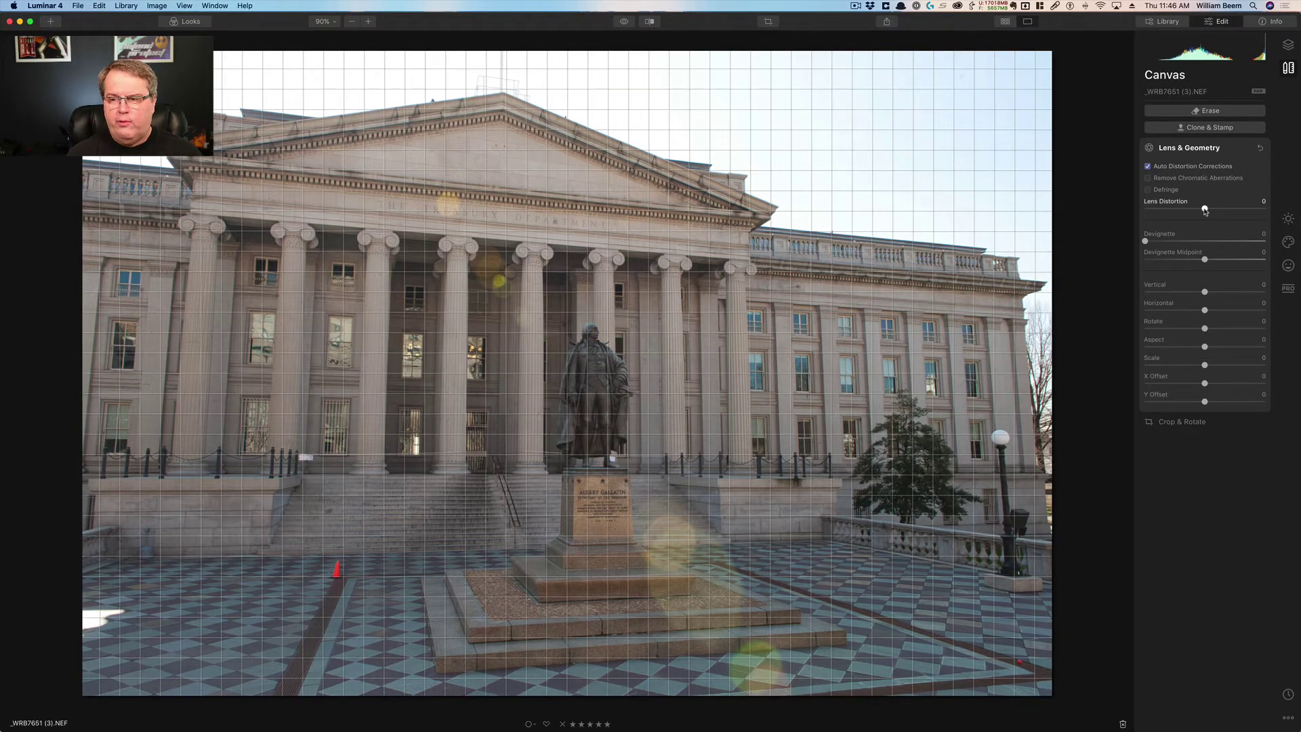
pyautogui.moveTo(1205, 211); pyautogui.dragTo(1212, 210)
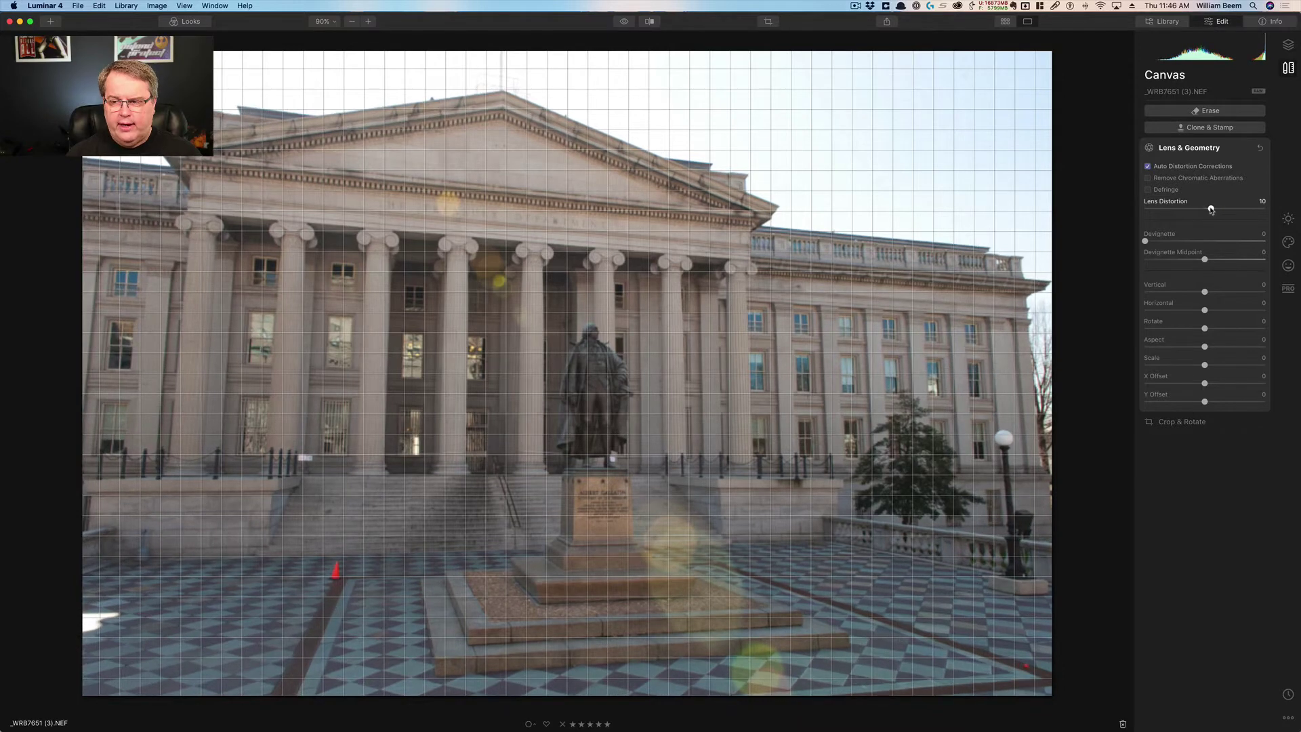
pyautogui.doubleClick(1173, 202)
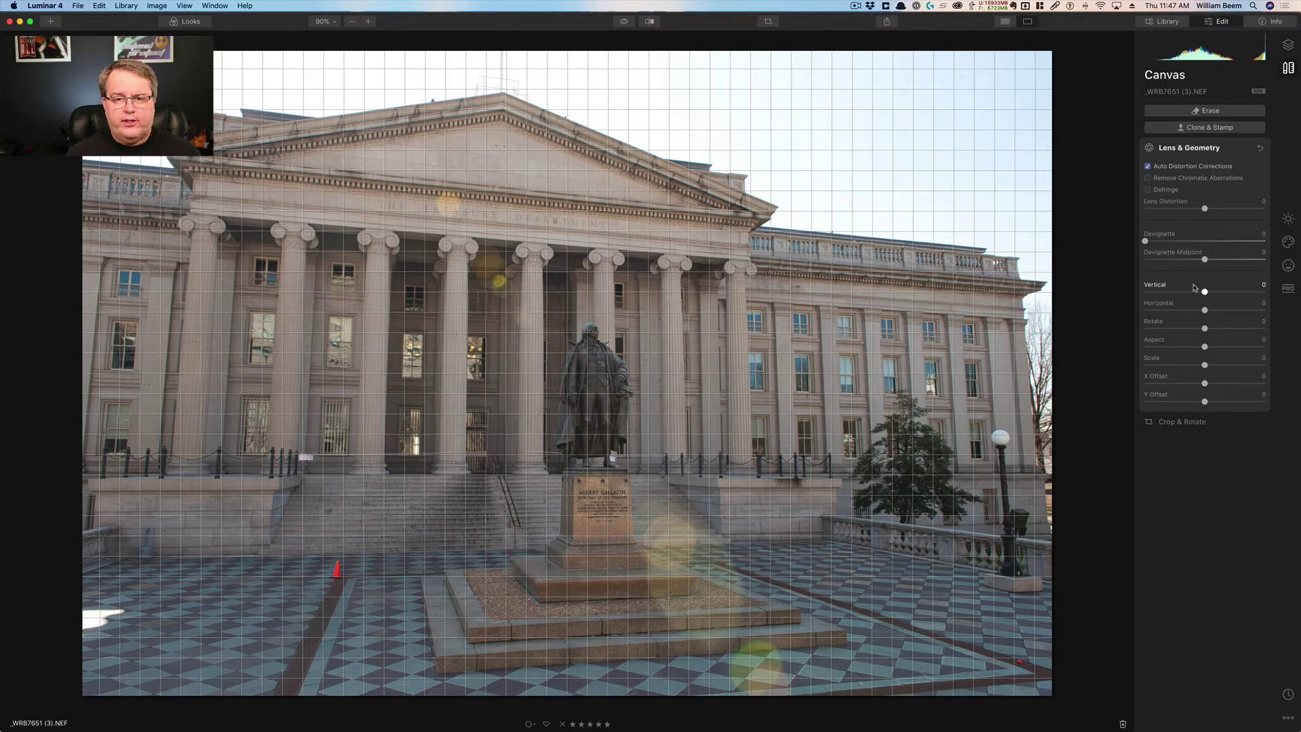
# Step: Try Vertical perspective at 39 and -43 and Horizontal at 42, -45 and 37, resetting both to 0
pyautogui.click(1231, 293)
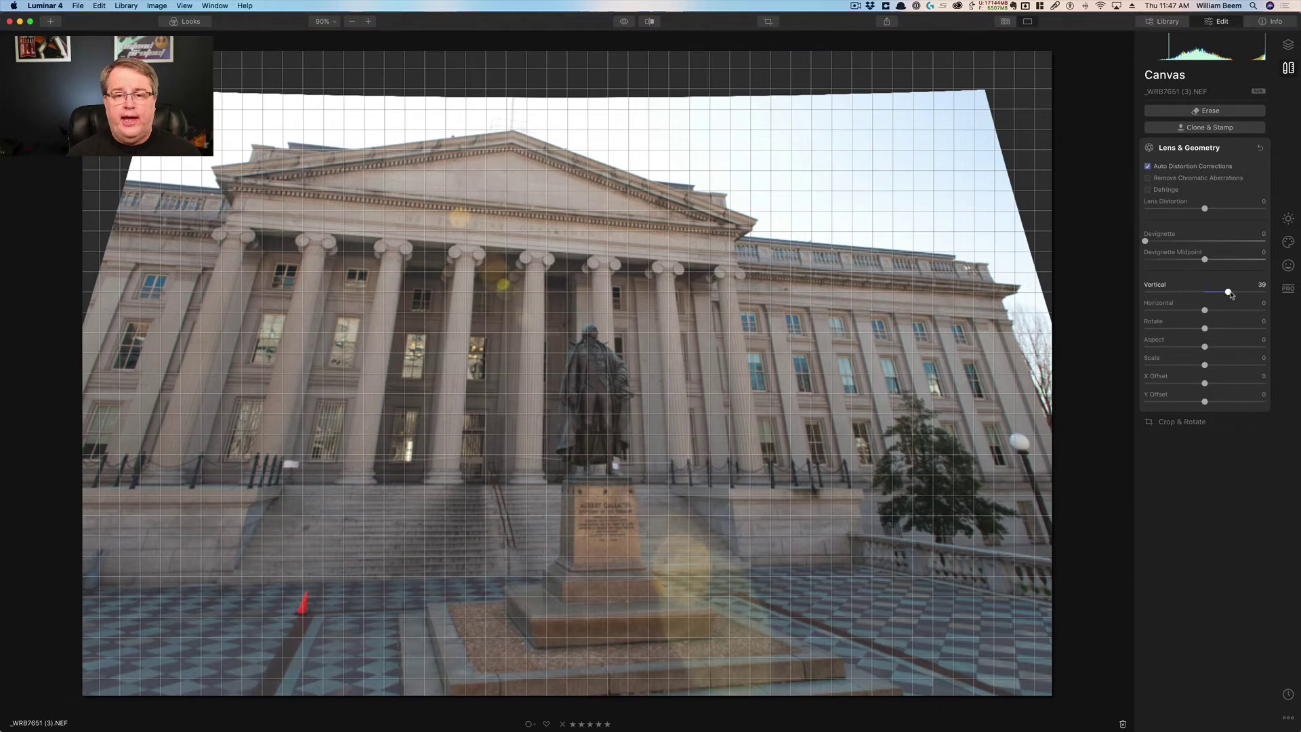
pyautogui.click(1179, 292)
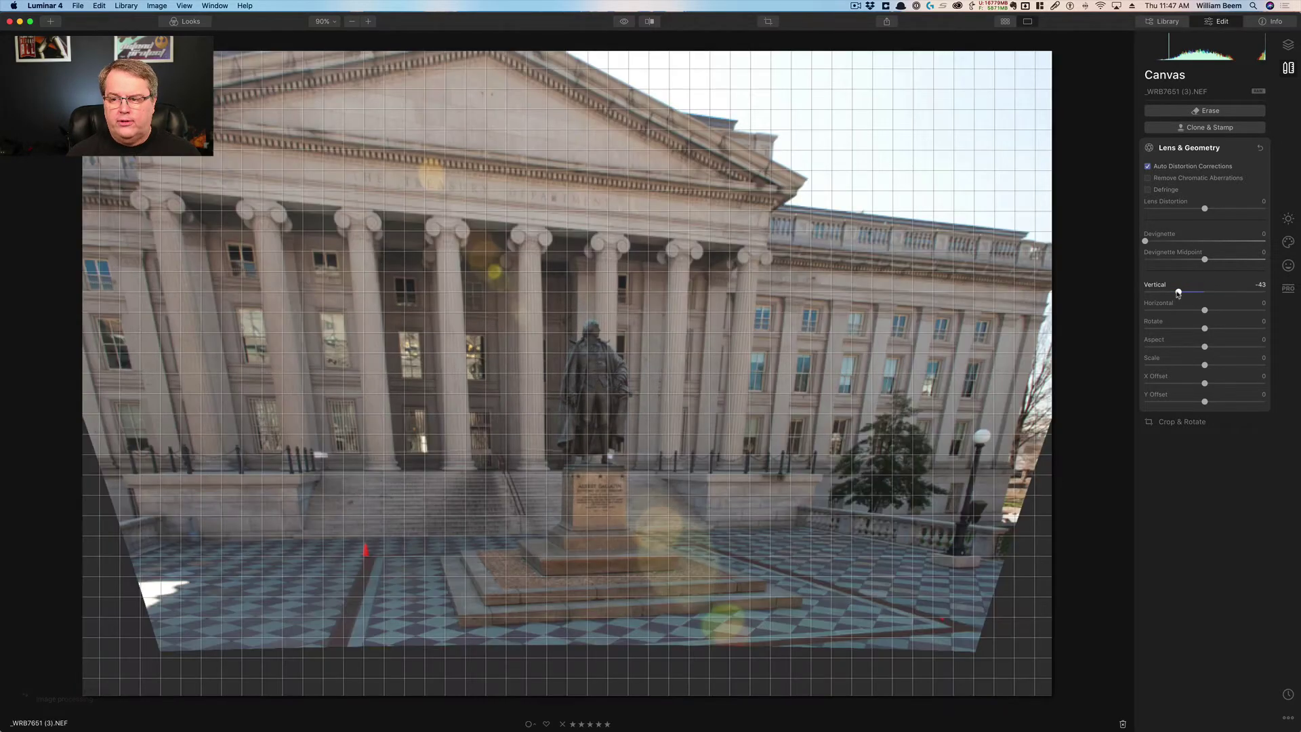
pyautogui.moveTo(1179, 293); pyautogui.dragTo(1230, 310)
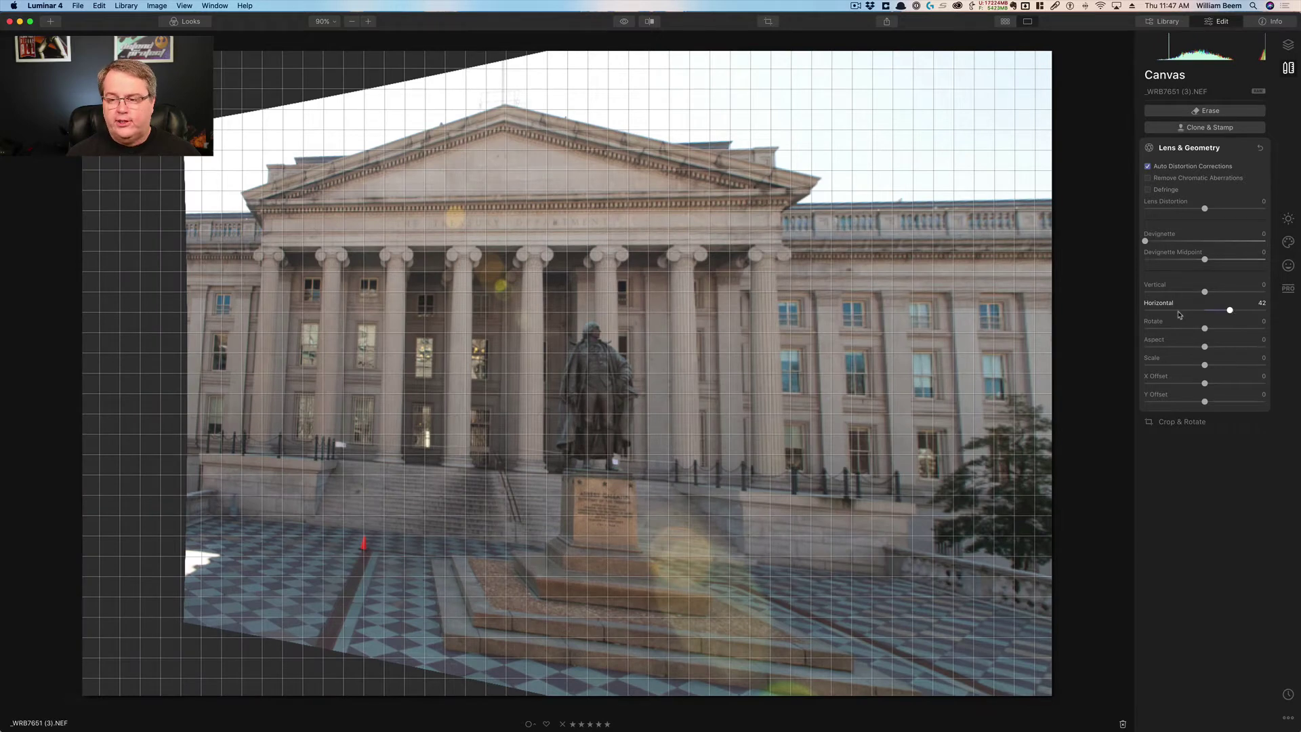
pyautogui.click(1177, 313)
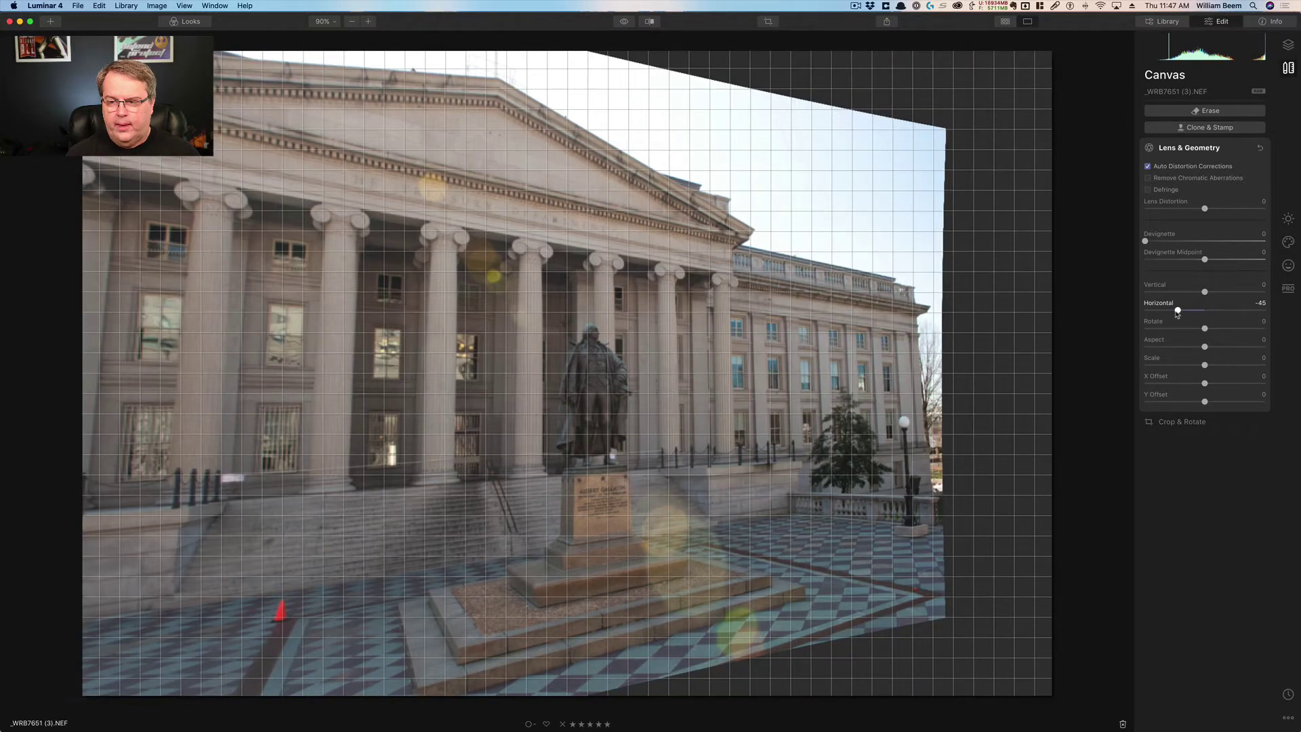
pyautogui.click(1229, 312)
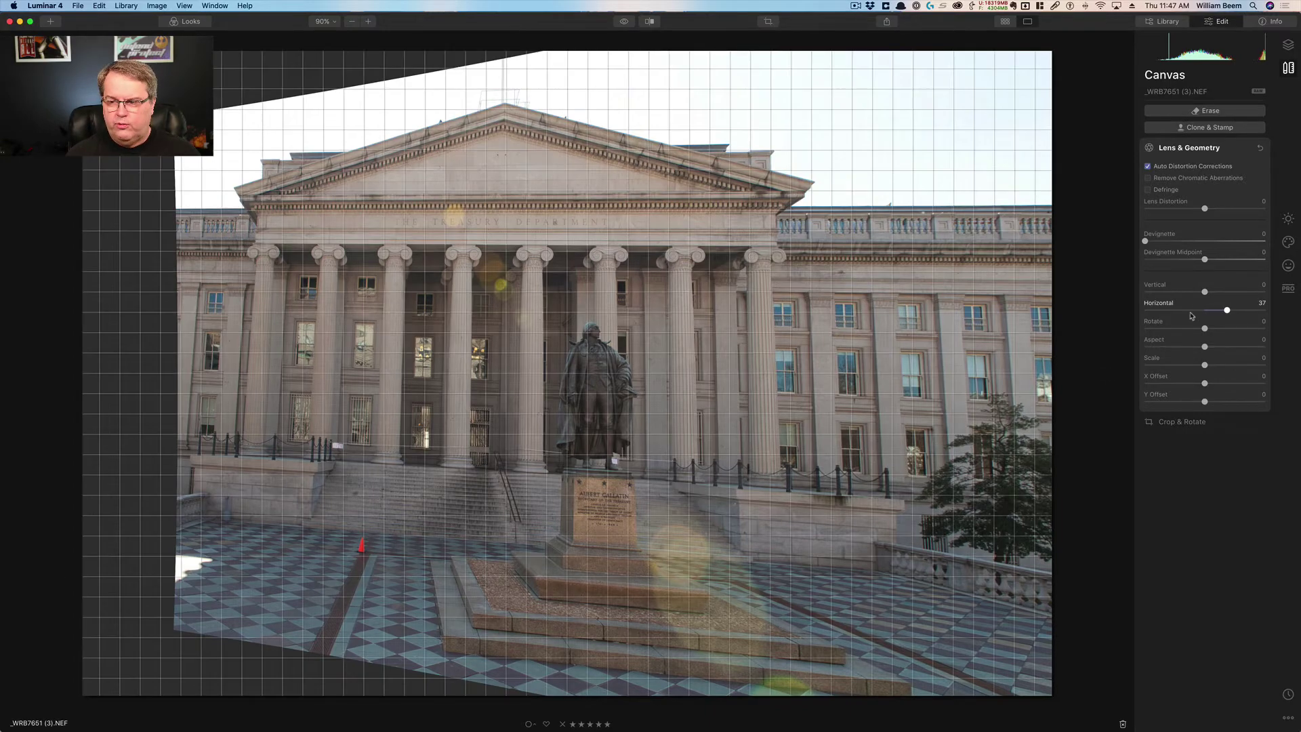
pyautogui.doubleClick(1159, 306)
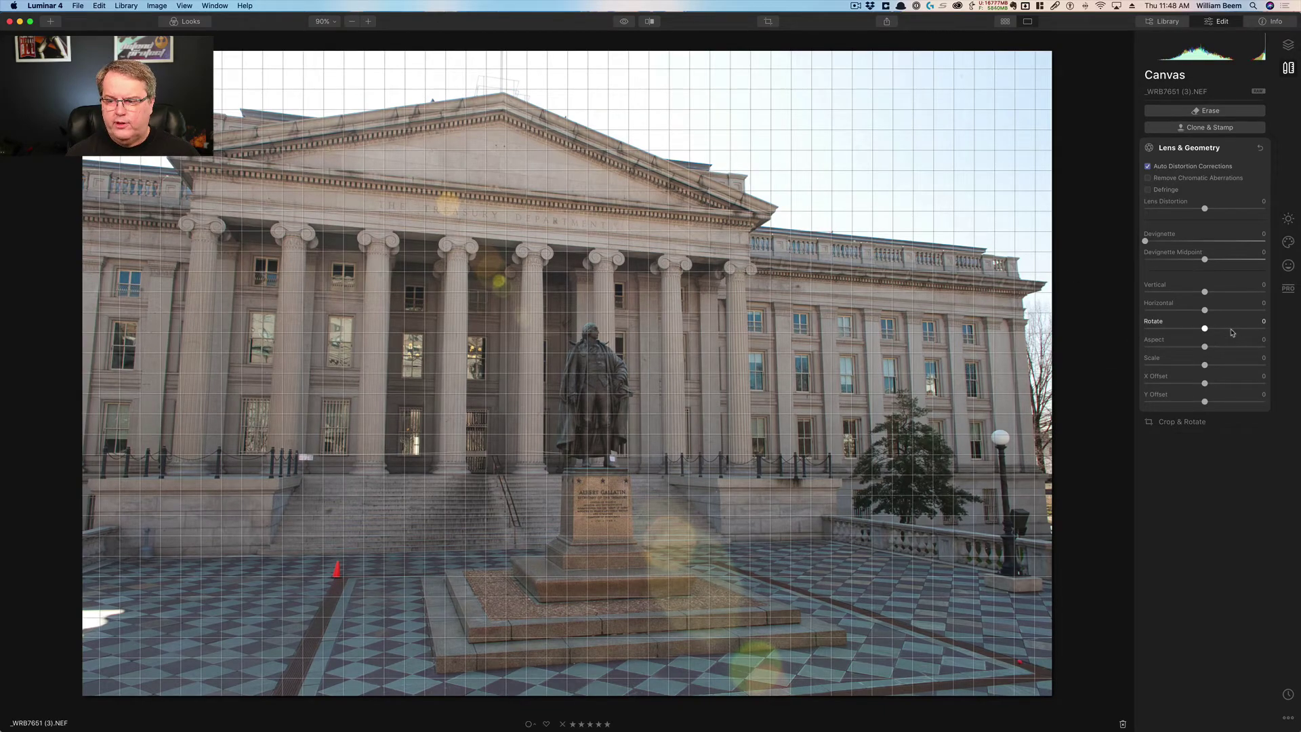
# Step: Try rotating the building photo with a Rotate value of -34 and reset it to 0
pyautogui.moveTo(1205, 329); pyautogui.dragTo(1184, 328)
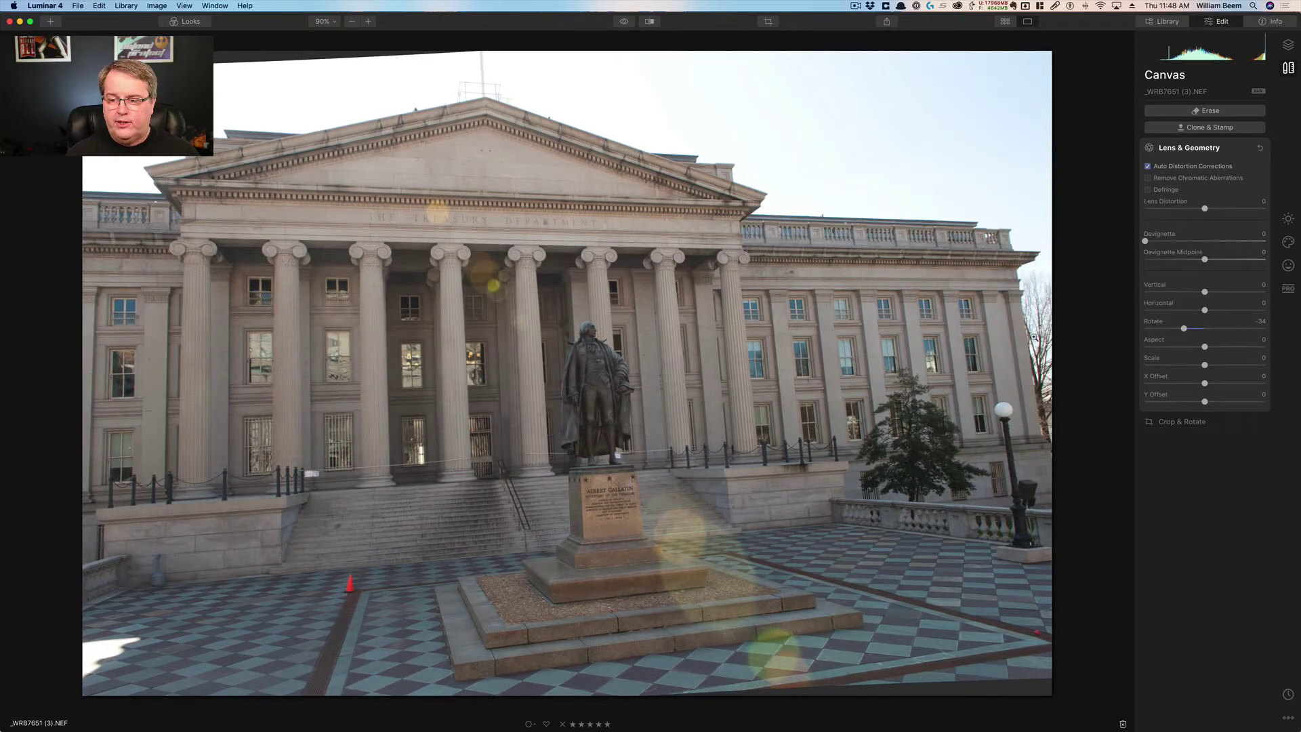
pyautogui.moveTo(1206, 332)
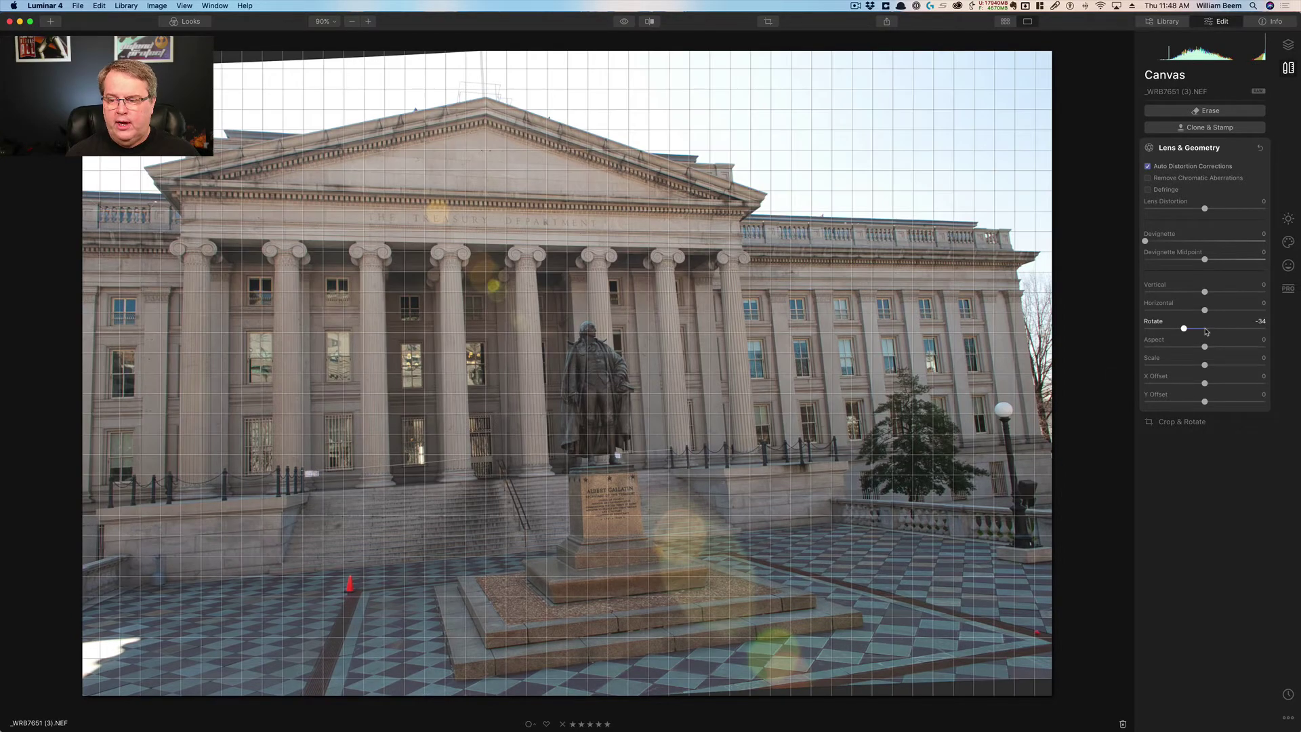
pyautogui.moveTo(1185, 330); pyautogui.dragTo(1194, 330)
pyautogui.doubleClick(1194, 330)
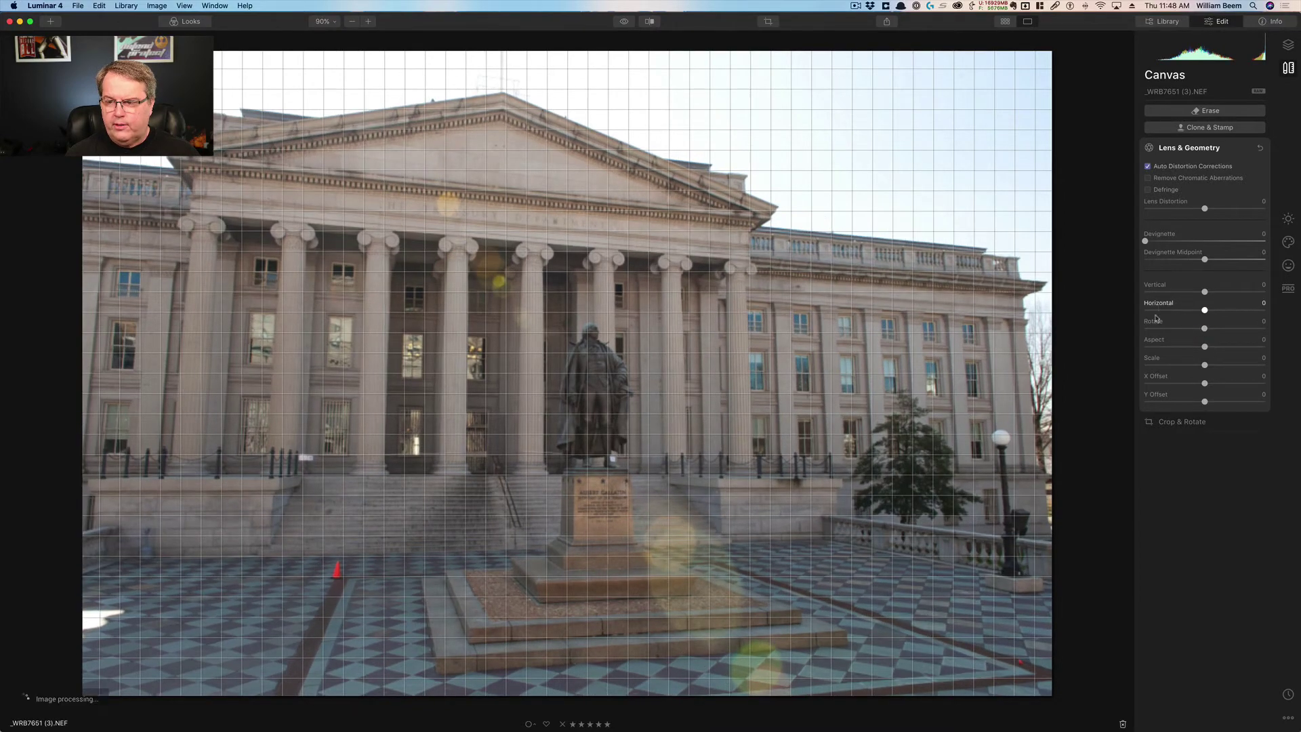
# Step: Try Aspect values of -47, 48 and -57 on the building photo and return the setting to 0
pyautogui.click(1176, 347)
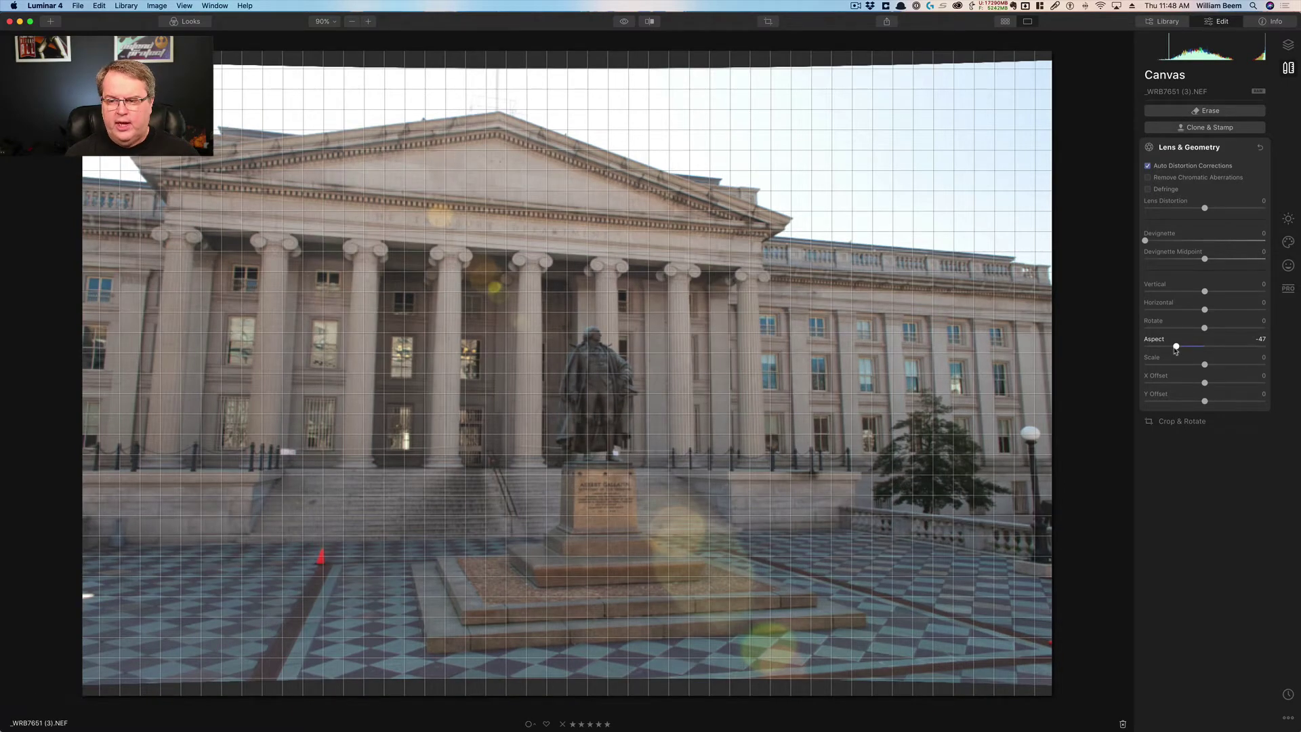
pyautogui.click(1238, 348)
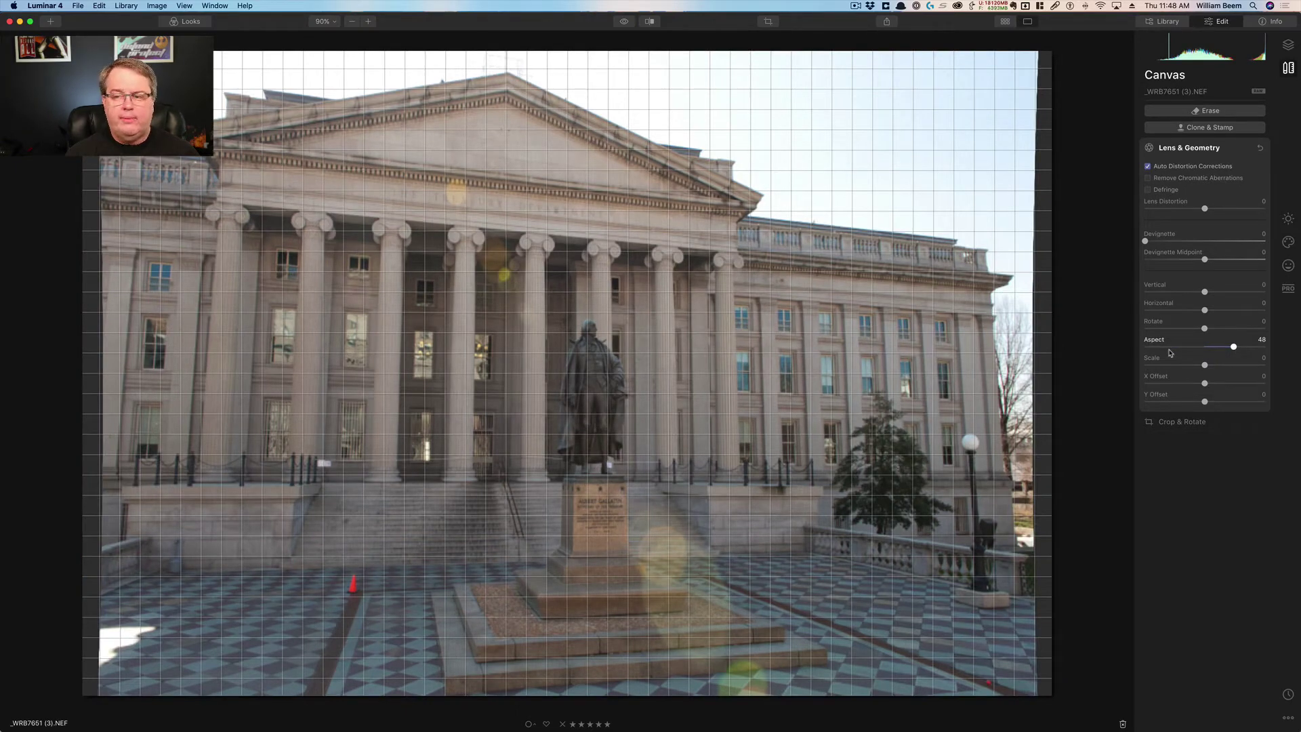
pyautogui.click(1170, 348)
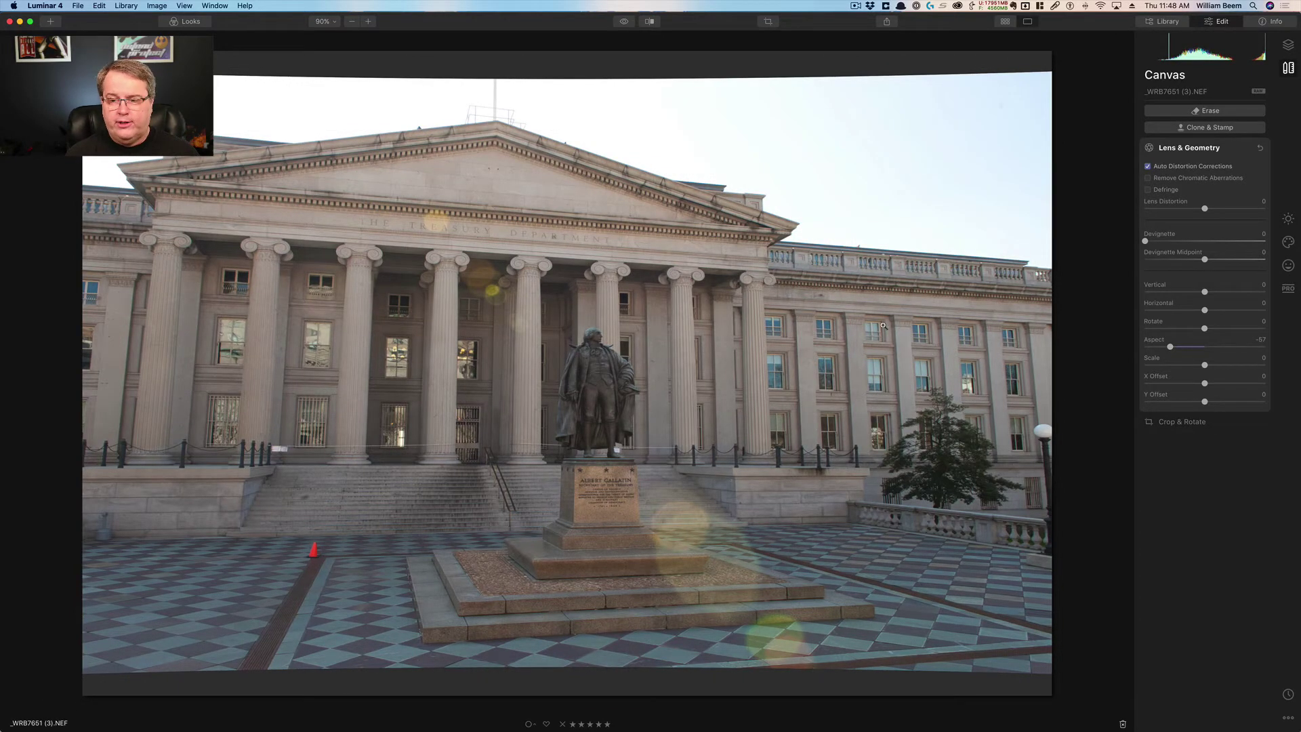
pyautogui.click(1171, 348)
pyautogui.moveTo(1171, 348); pyautogui.dragTo(1203, 347)
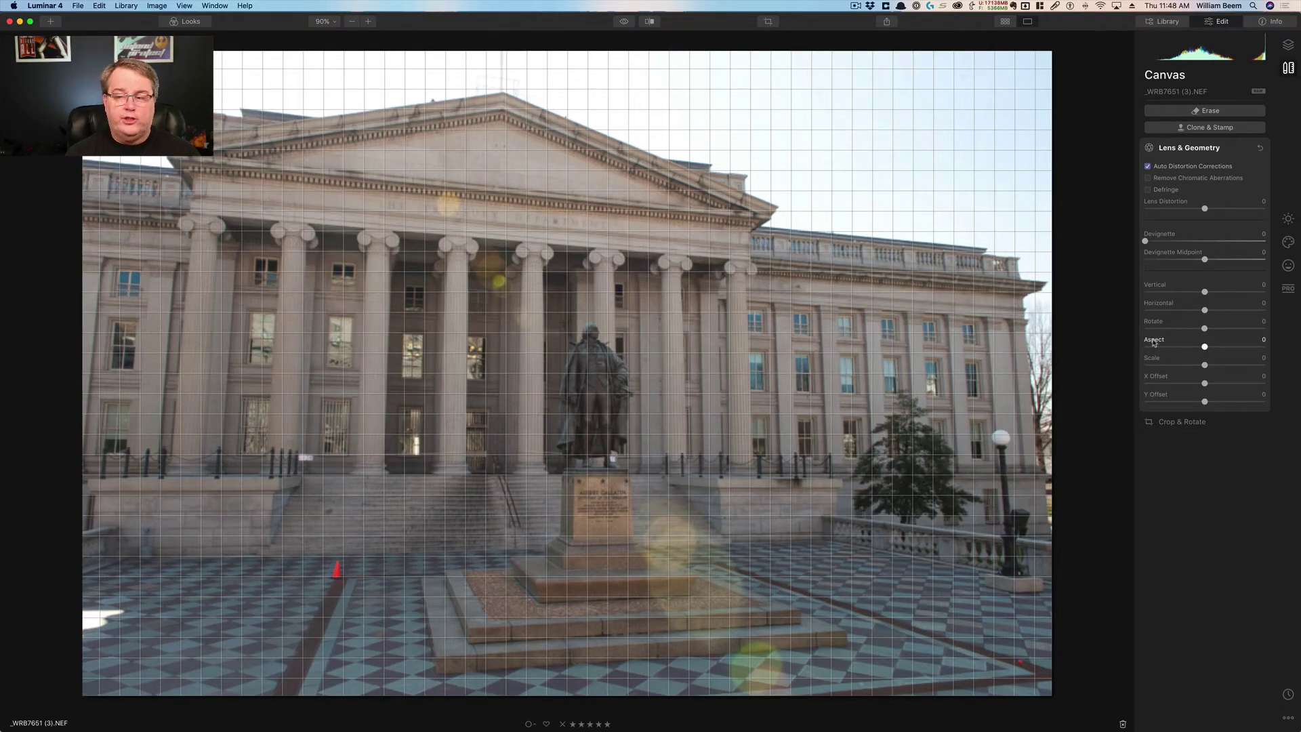
# Step: Try Scale values of 42, 71 and -61 on the building photo and reset the scale to 0
pyautogui.click(1234, 367)
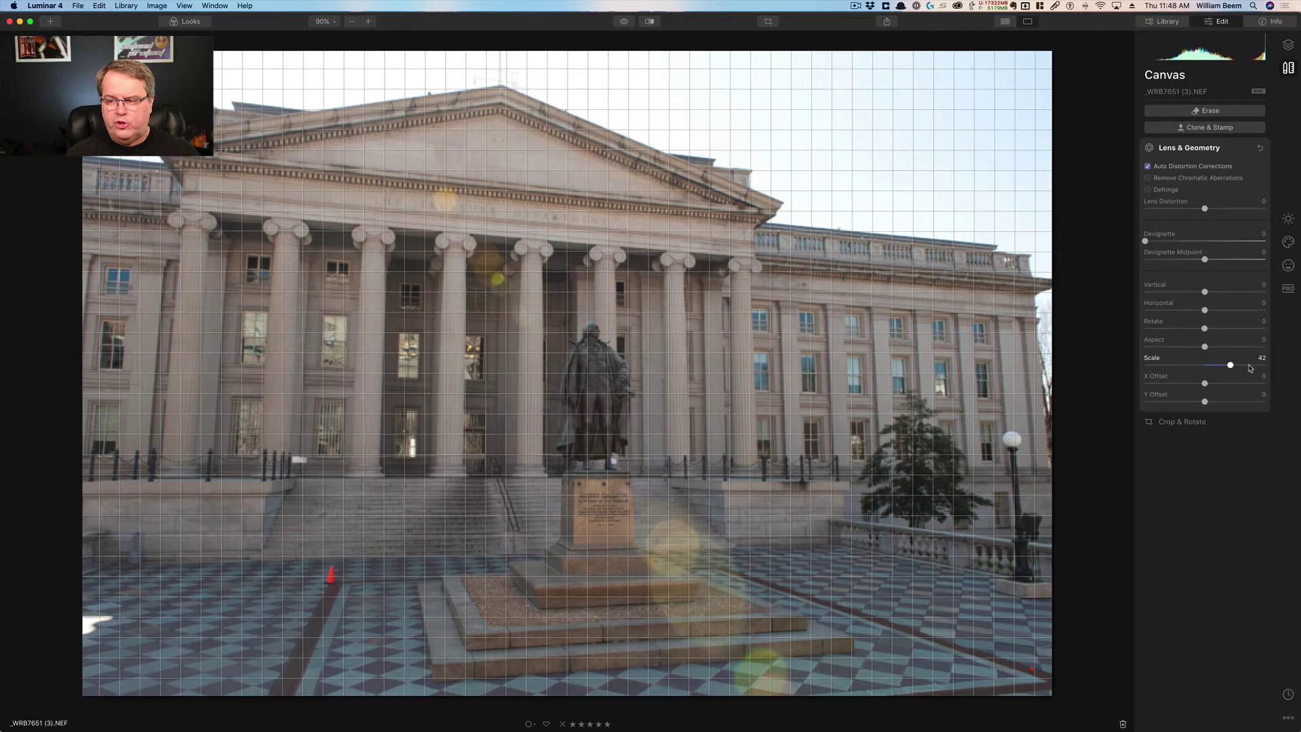
pyautogui.click(1248, 365)
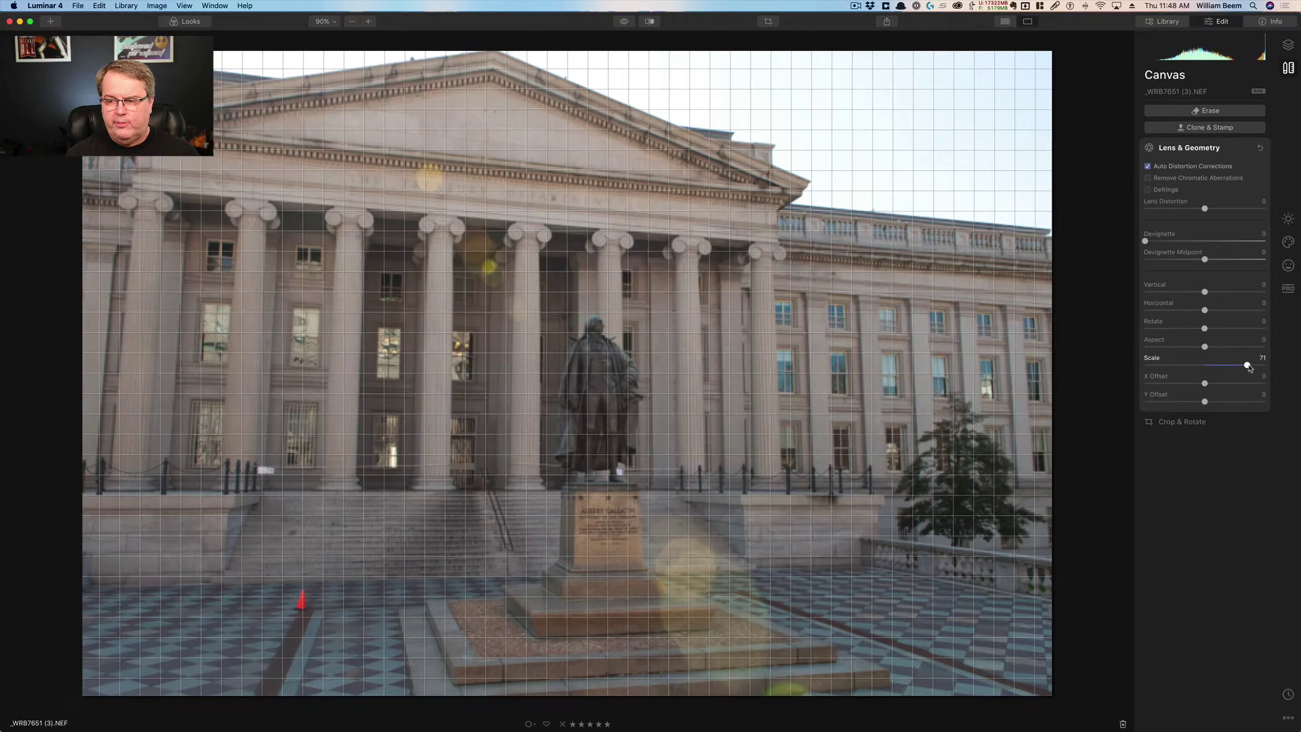
pyautogui.click(1166, 366)
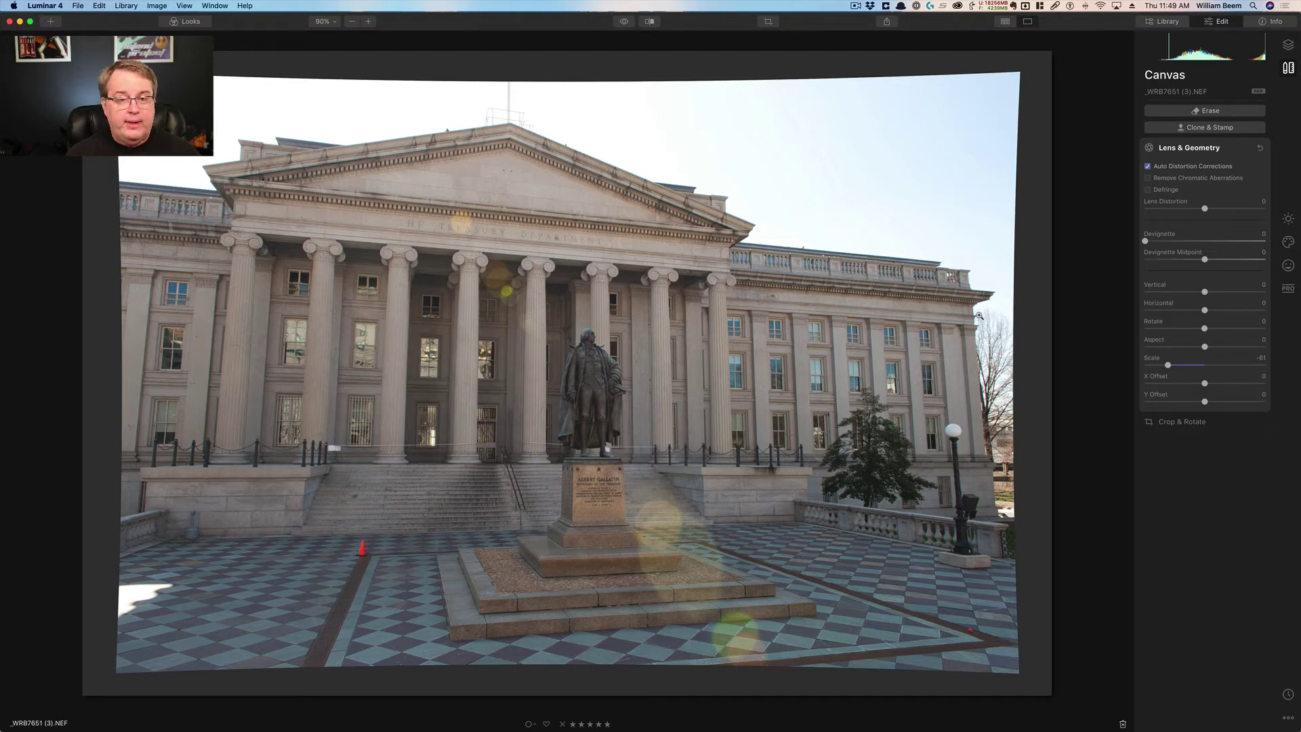
pyautogui.doubleClick(1168, 365)
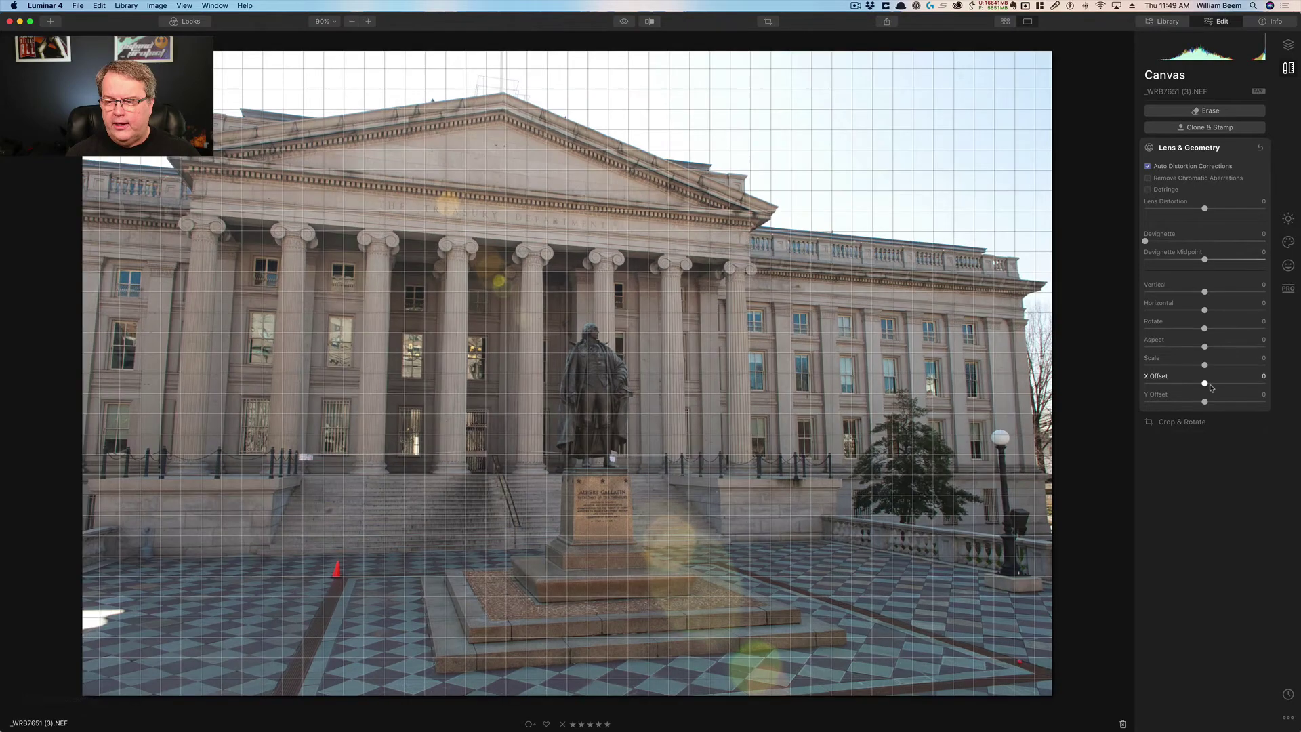
# Step: Try shifting the photo with X Offset at 39 and -55 and Y Offset at 38 and -35, resetting both to 0
pyautogui.moveTo(1212, 387); pyautogui.dragTo(1231, 387)
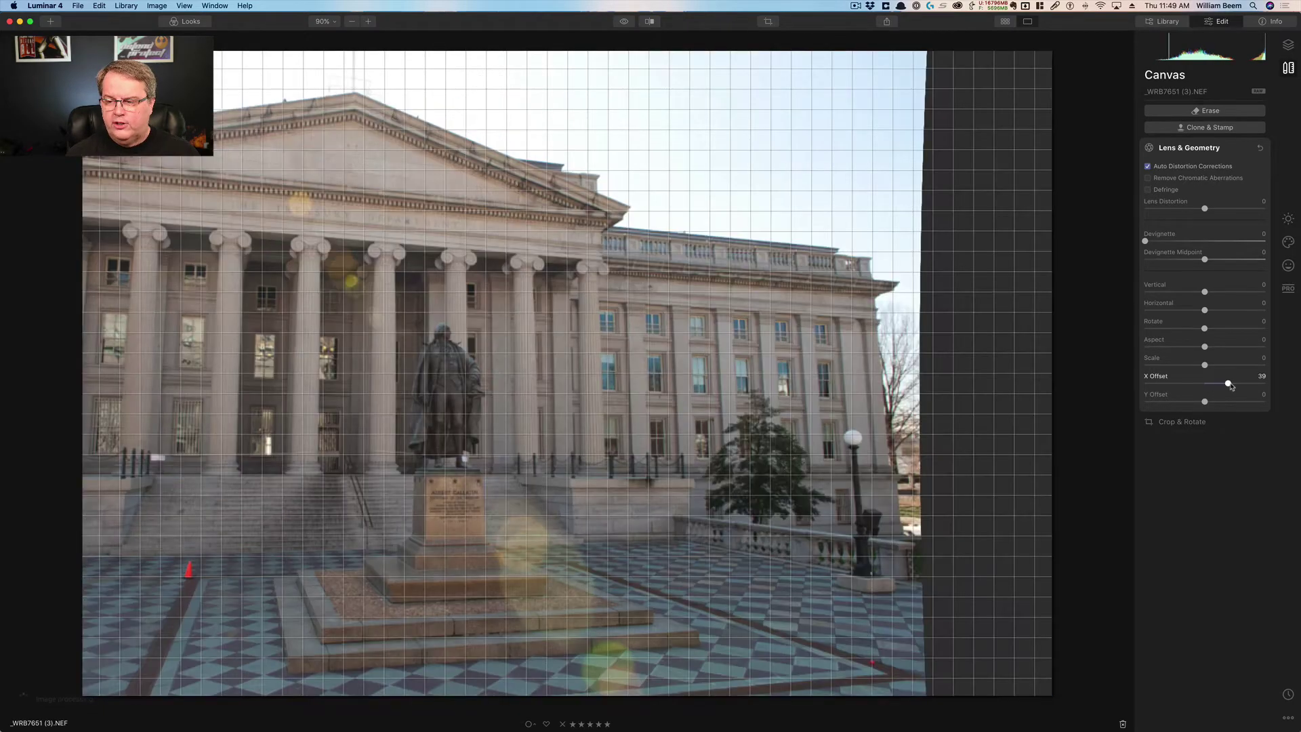
pyautogui.click(1172, 384)
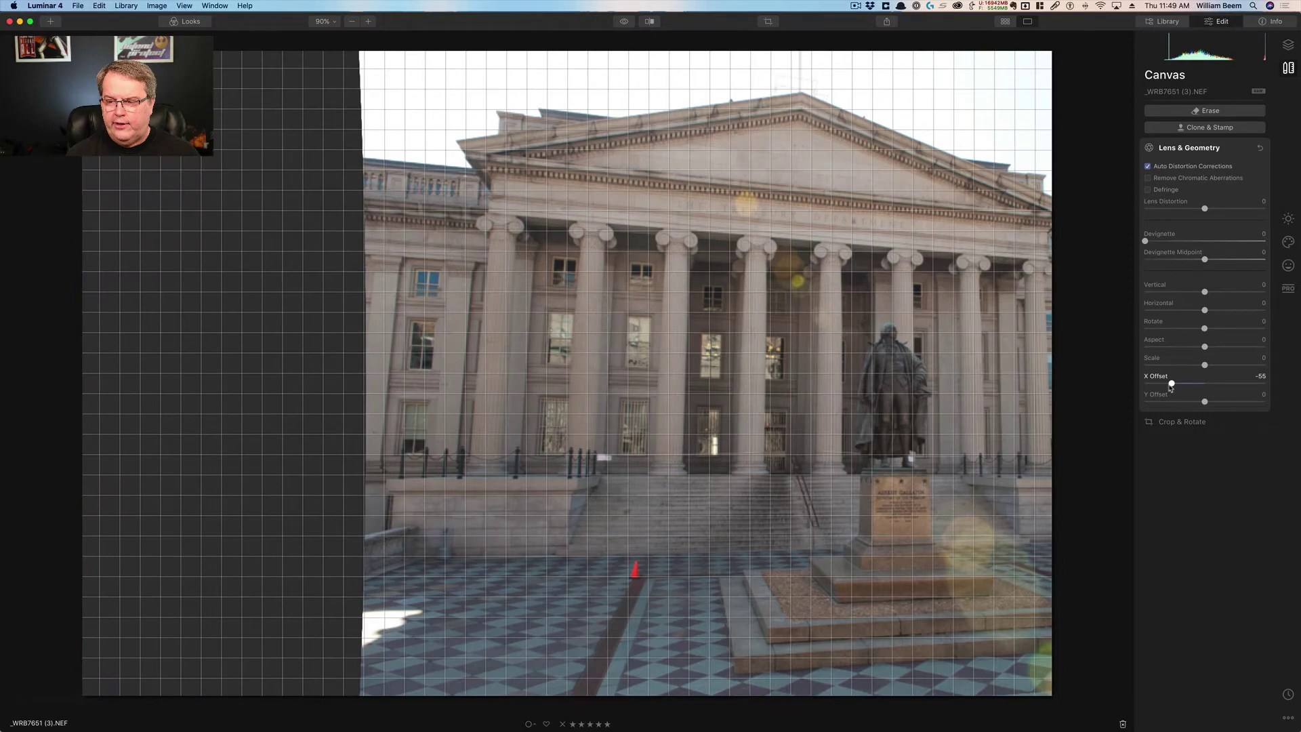
pyautogui.doubleClick(1171, 384)
pyautogui.moveTo(1204, 403); pyautogui.dragTo(1227, 402)
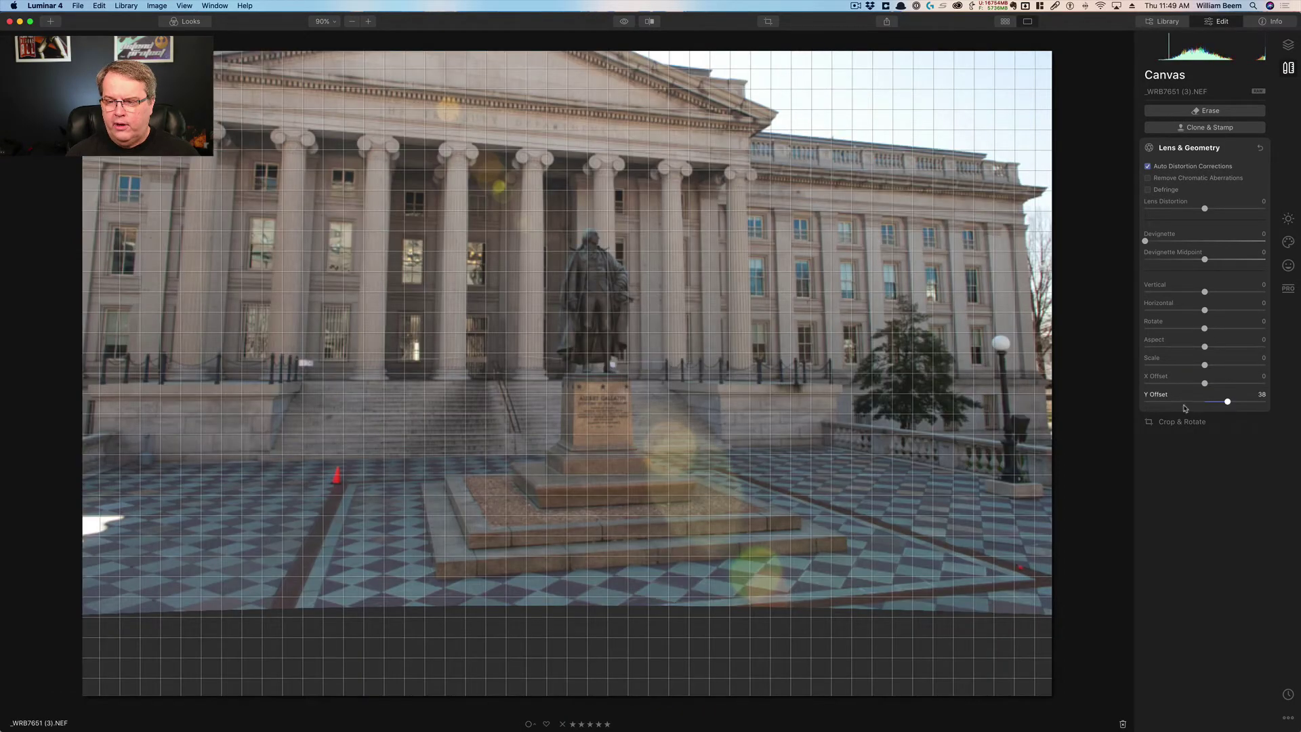
pyautogui.click(1184, 403)
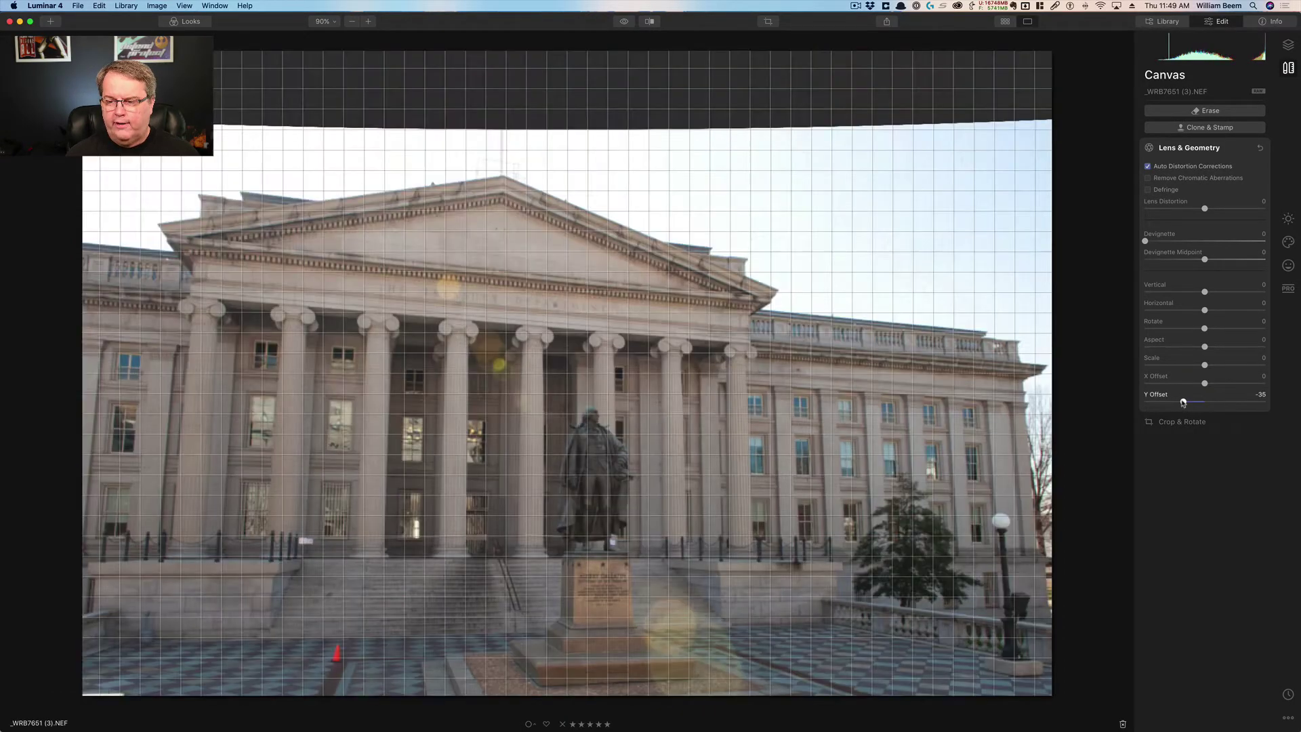
pyautogui.doubleClick(1154, 395)
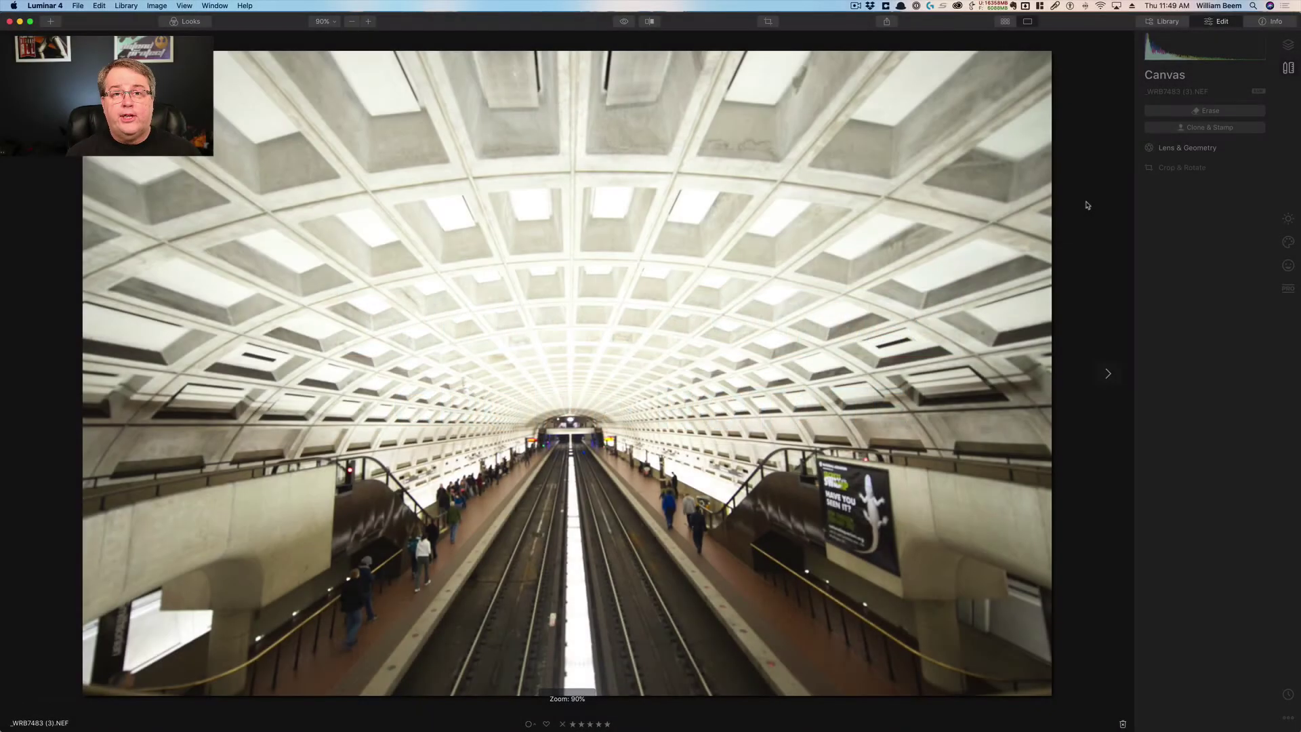
# Step: Start Crop & Rotate on the metro station photo and set the crop's aspect ratio to 16:9
pyautogui.click(1181, 169)
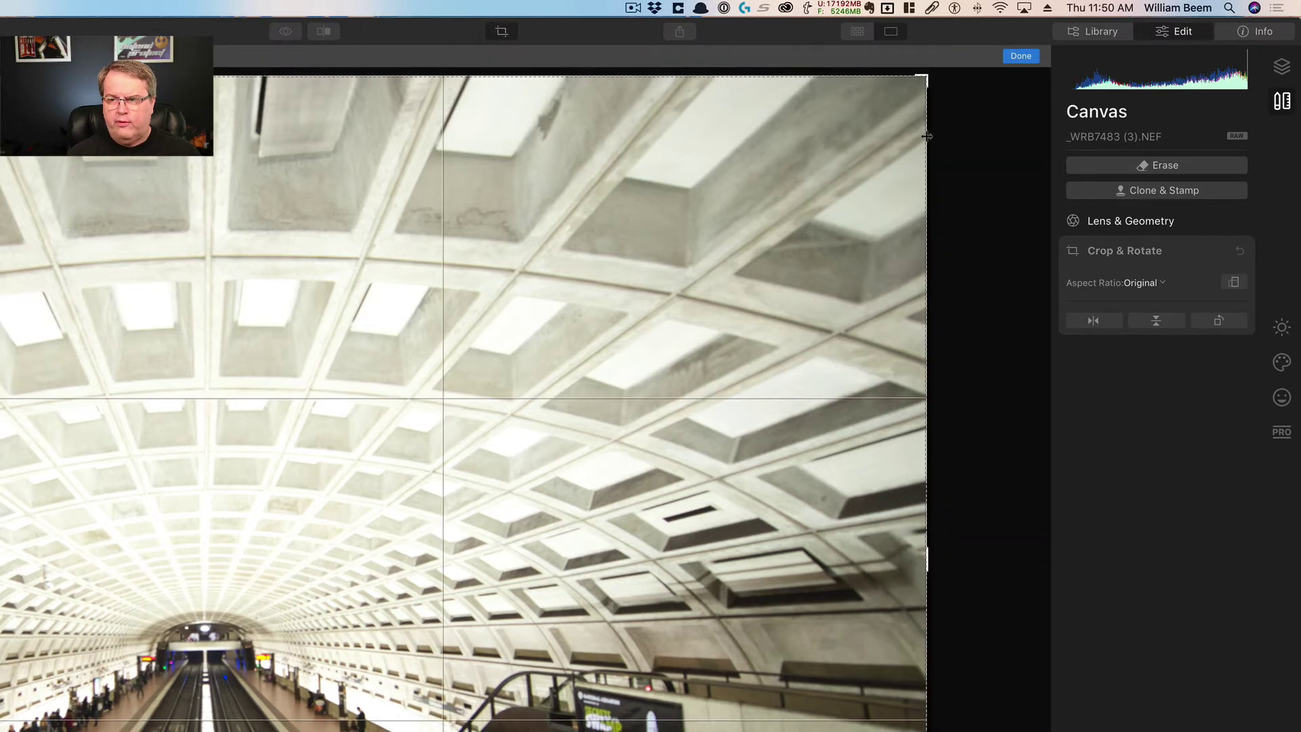
pyautogui.moveTo(926, 76); pyautogui.dragTo(1017, 149)
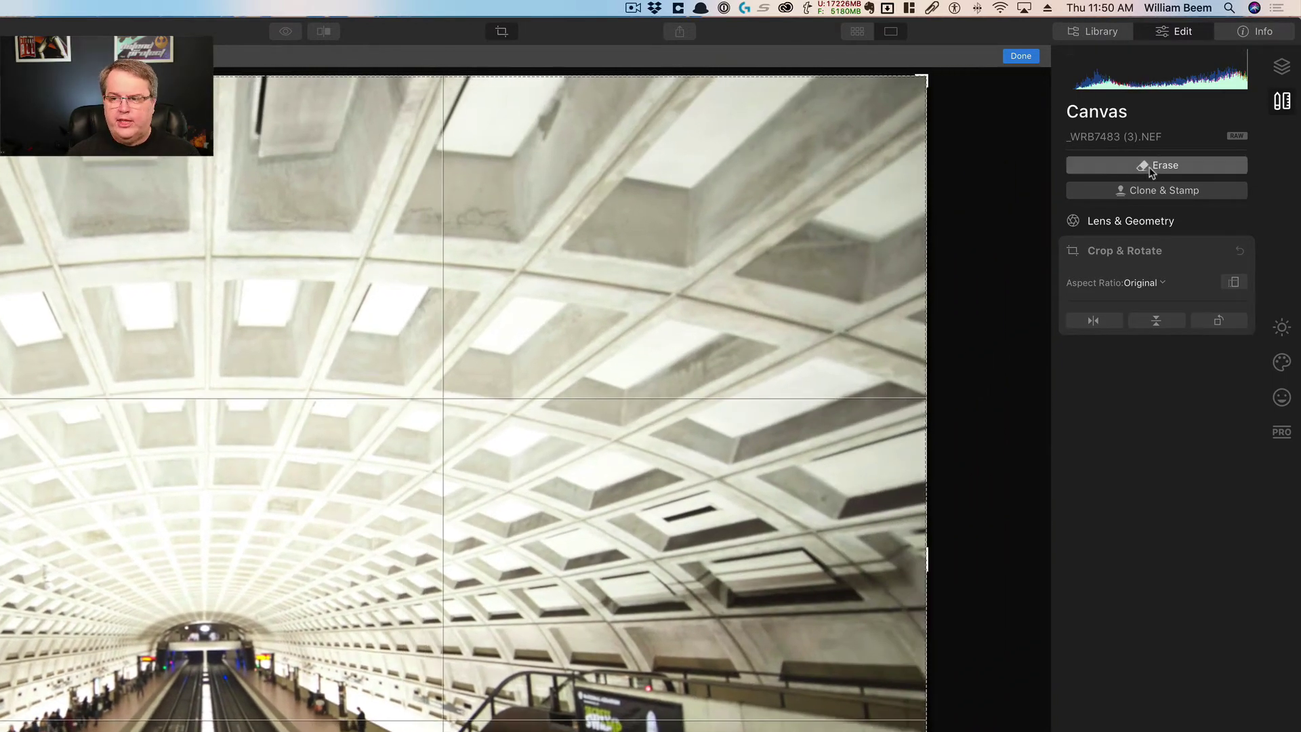
pyautogui.click(1163, 284)
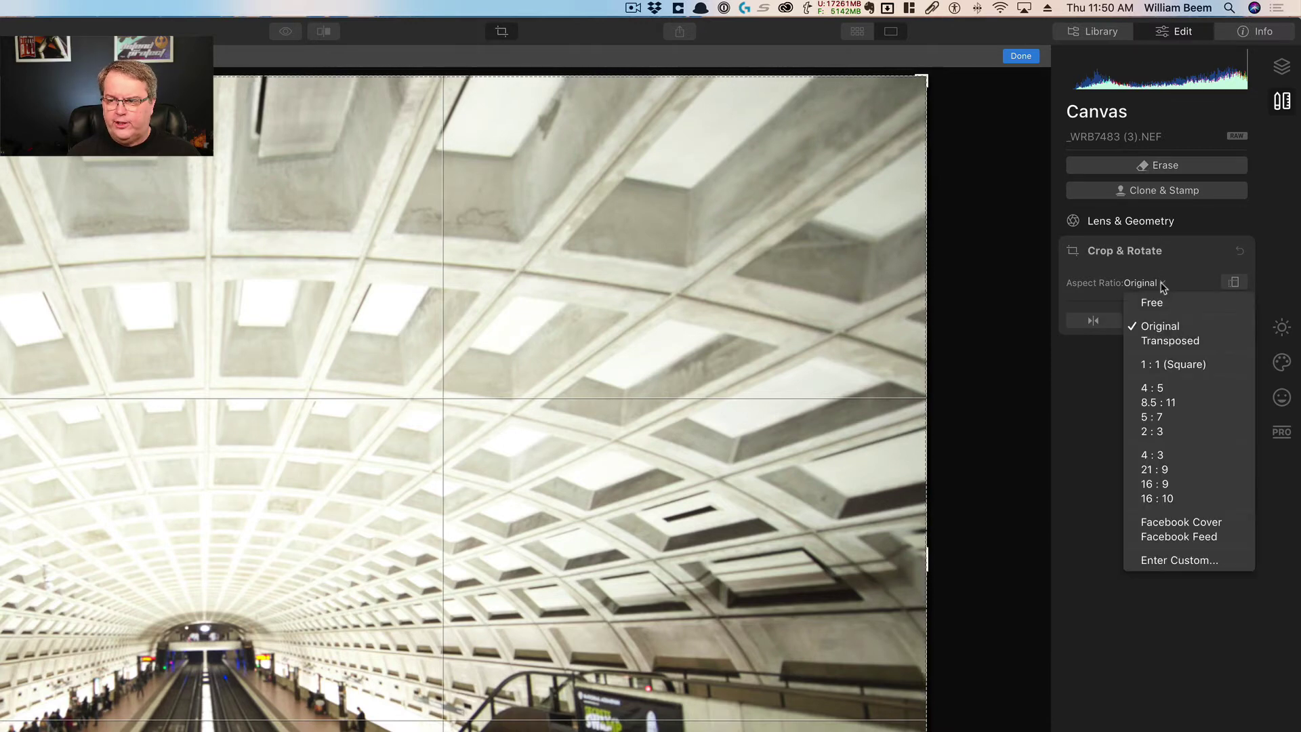
pyautogui.click(1172, 484)
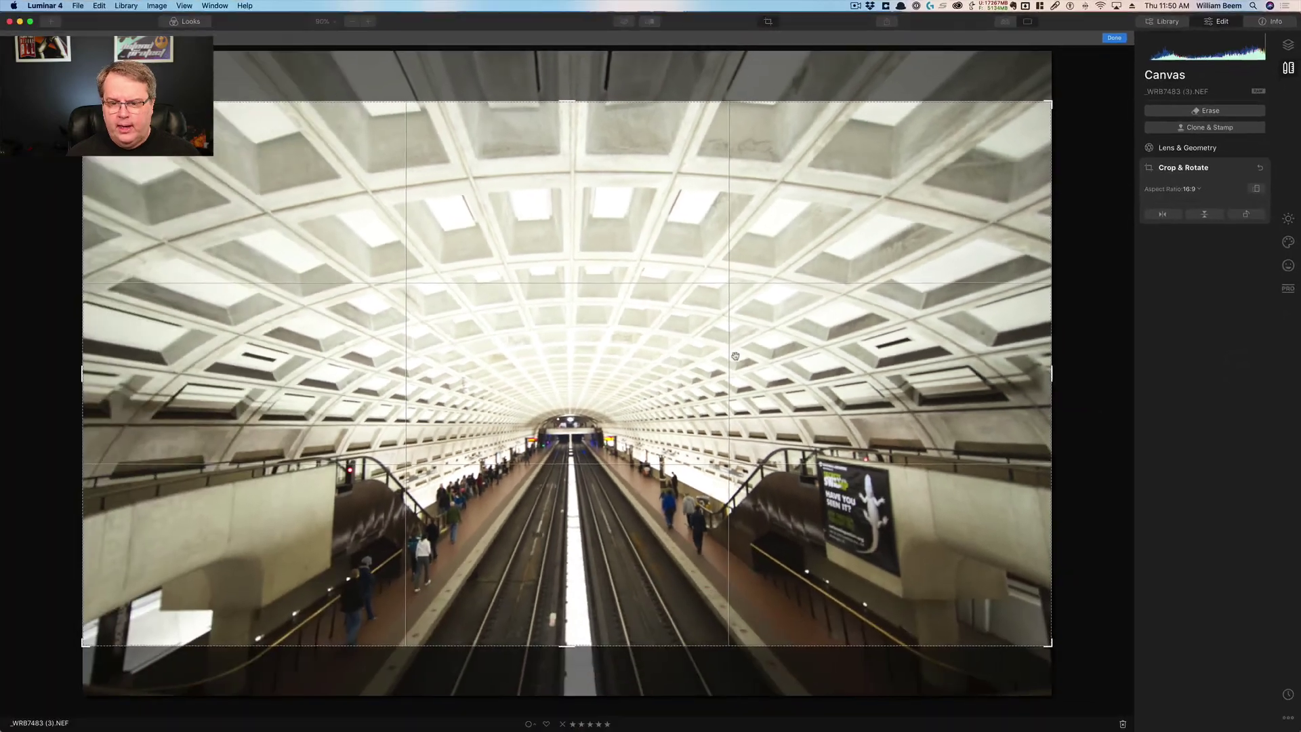
# Step: Set the crop's aspect ratio to Free and lower the crop frame's upper edge slightly on the metro station photo
pyautogui.click(1200, 192)
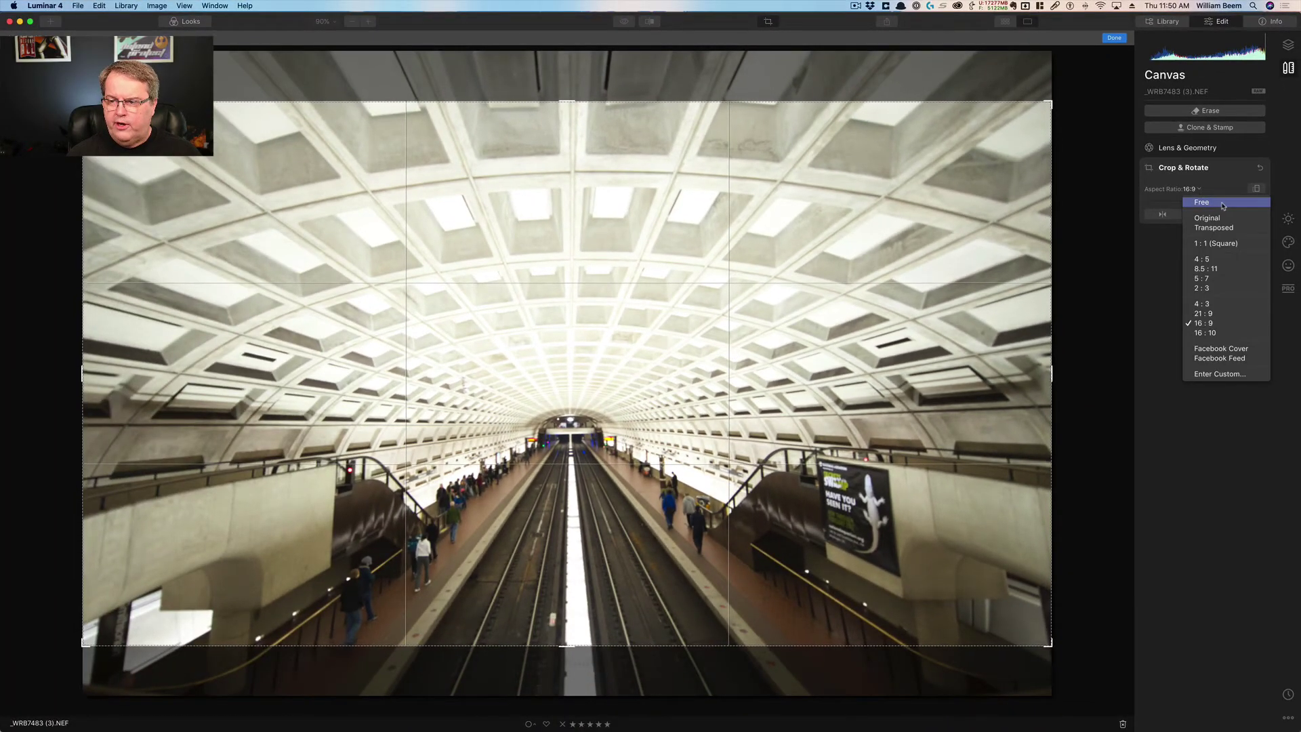
pyautogui.click(1223, 205)
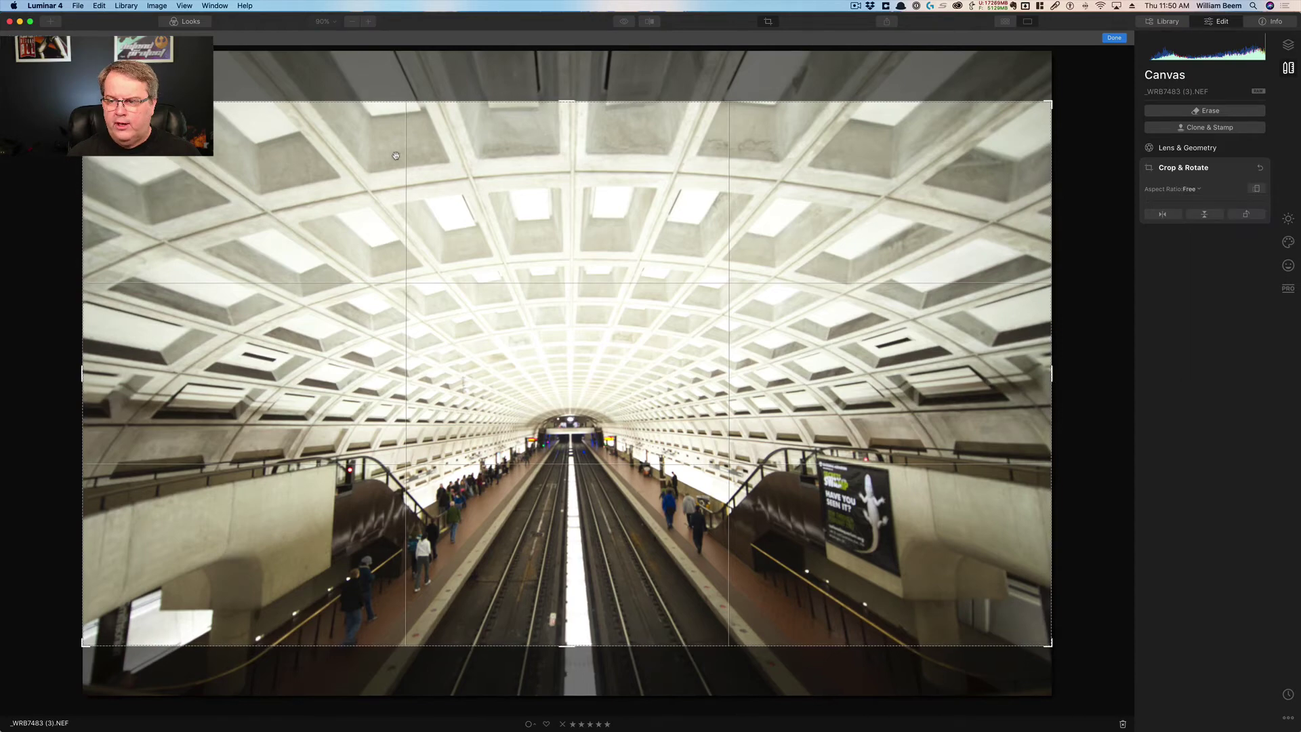
pyautogui.moveTo(83, 102)
pyautogui.mouseDown()
pyautogui.moveTo(177, 101)
pyautogui.moveTo(102, 229)
pyautogui.moveTo(104, 161)
pyautogui.moveTo(400, 142)
pyautogui.moveTo(48, 74)
pyautogui.moveTo(386, 82)
pyautogui.moveTo(267, 59)
pyautogui.moveTo(83, 118)
pyautogui.mouseUp()
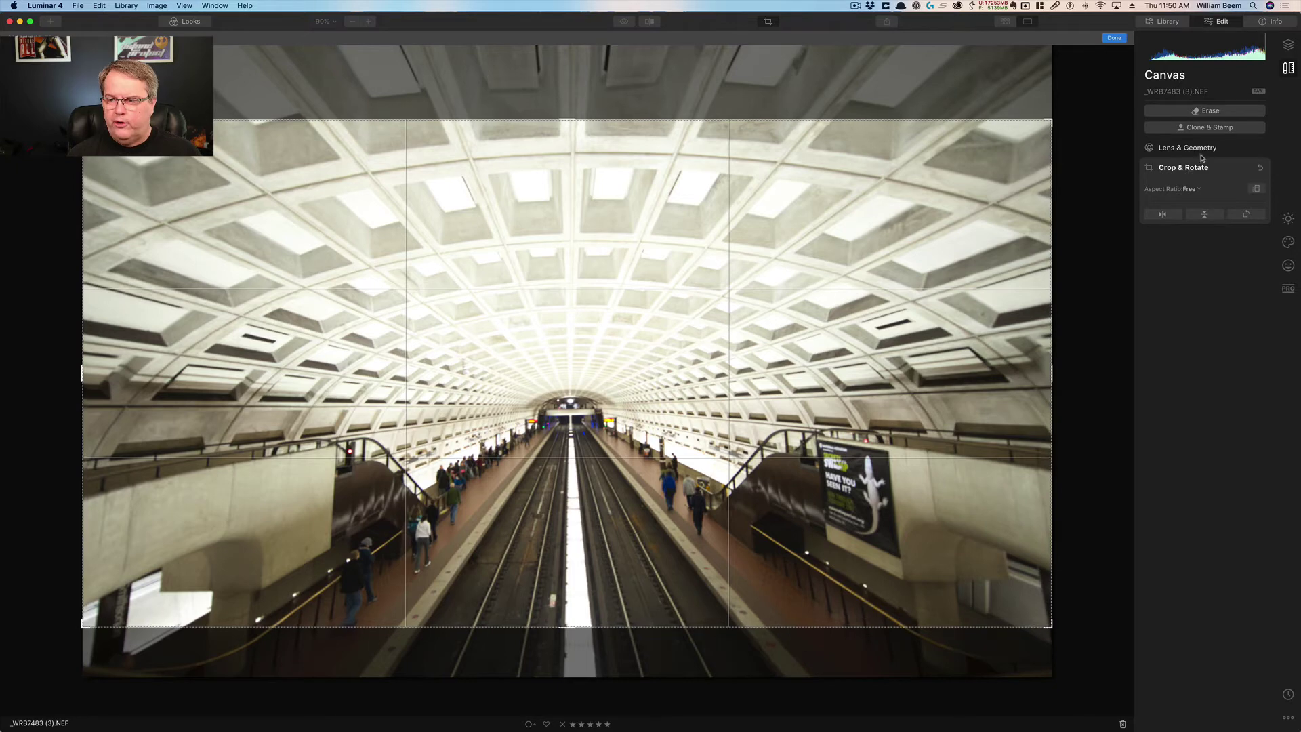
# Step: Try the Transposed aspect ratio for the crop and switch it to Original
pyautogui.click(1199, 189)
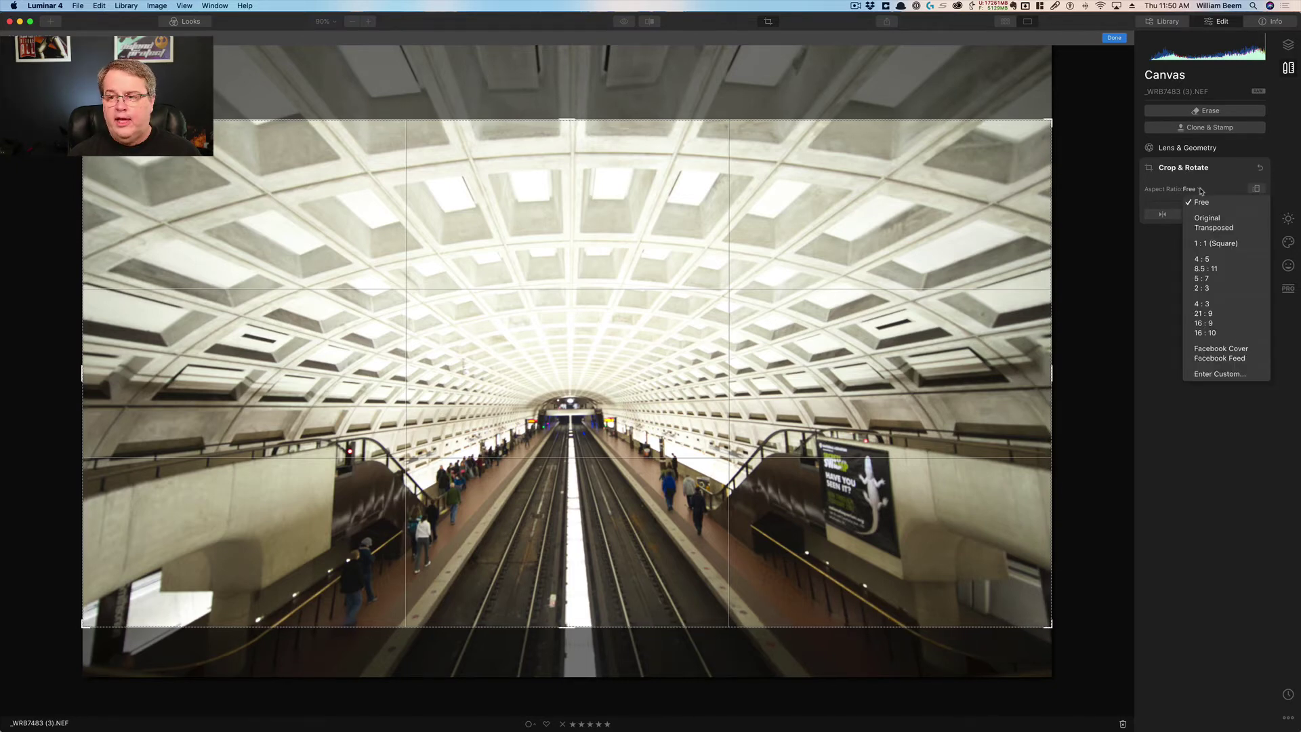
pyautogui.click(1214, 227)
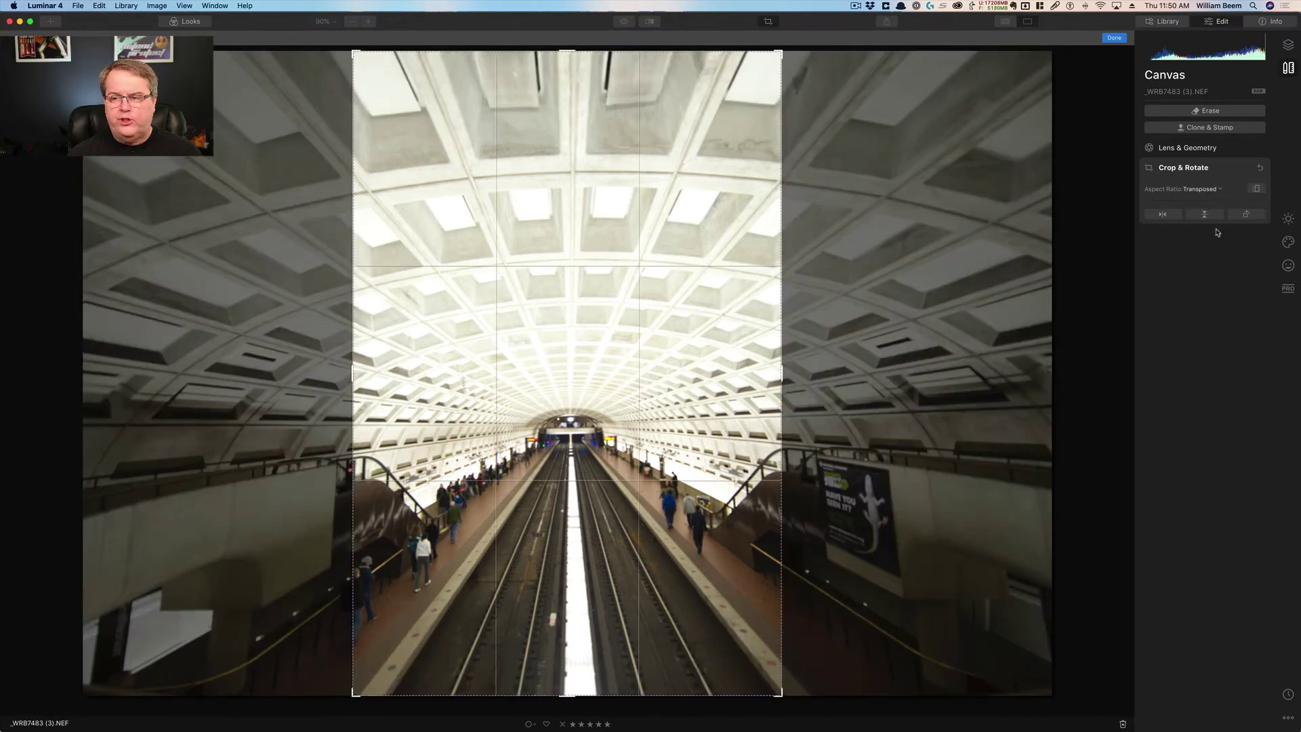
pyautogui.click(1201, 190)
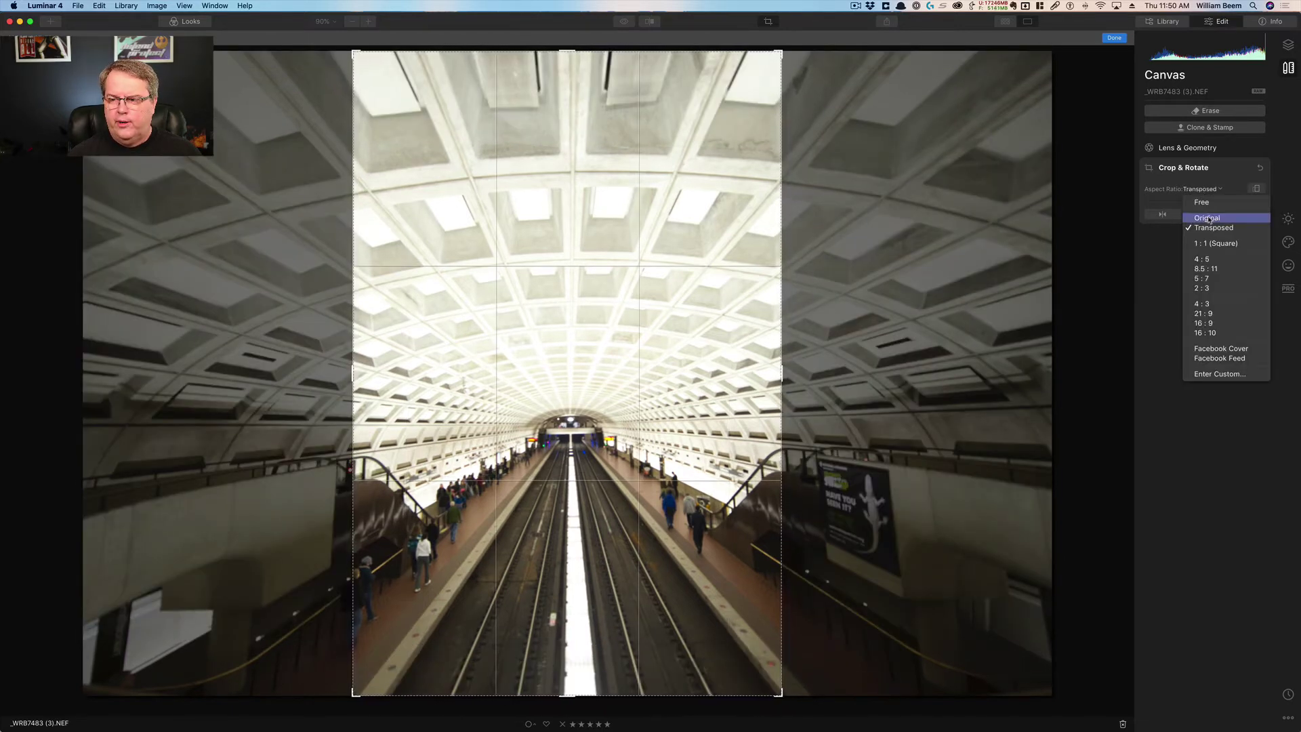
pyautogui.click(1209, 219)
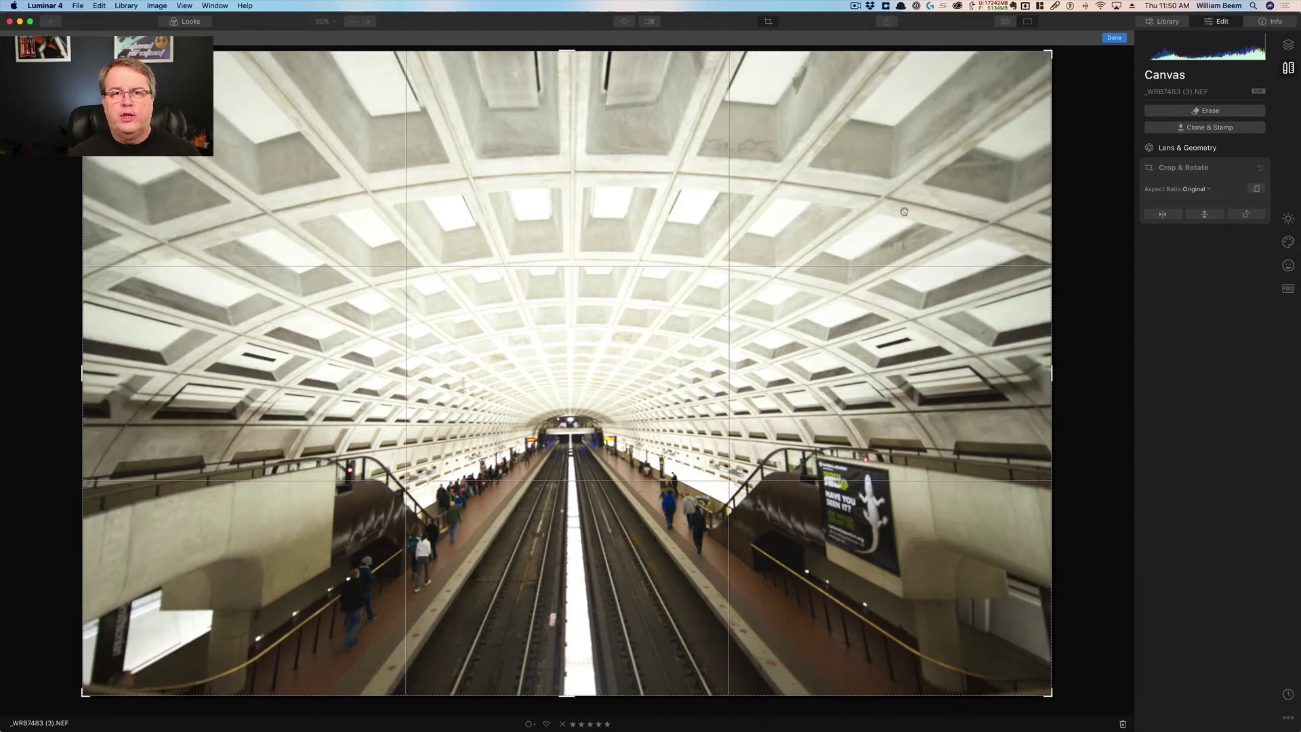
# Step: Try the 16:9 and Transposed aspect ratios on the metro station photo and return the crop to Original
pyautogui.click(1193, 190)
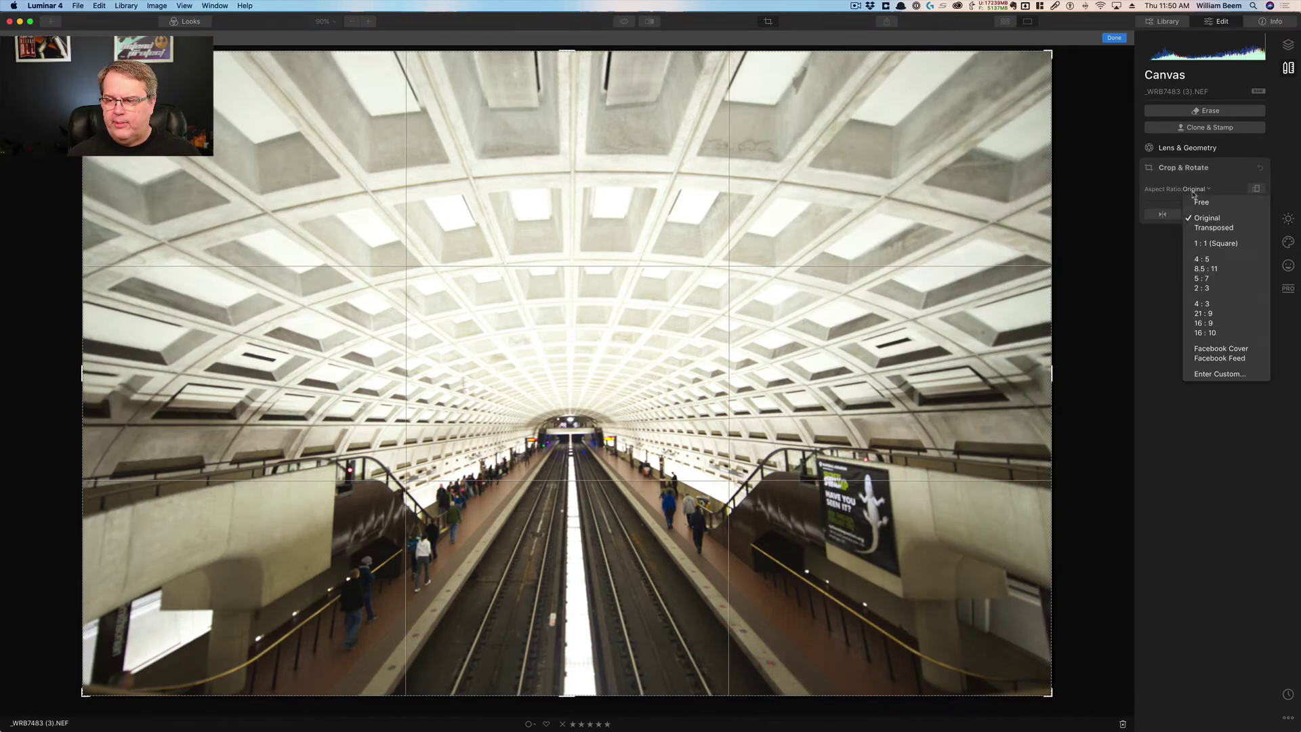
pyautogui.click(1213, 323)
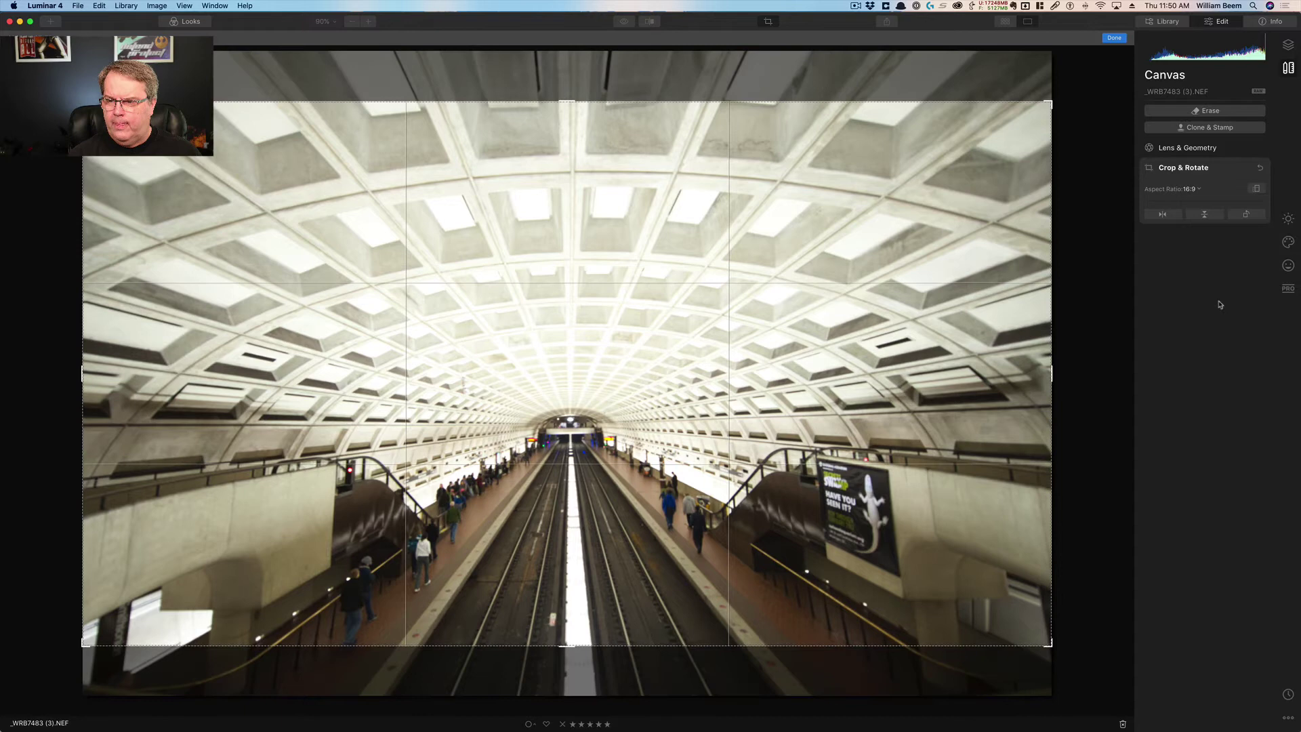
pyautogui.click(1198, 190)
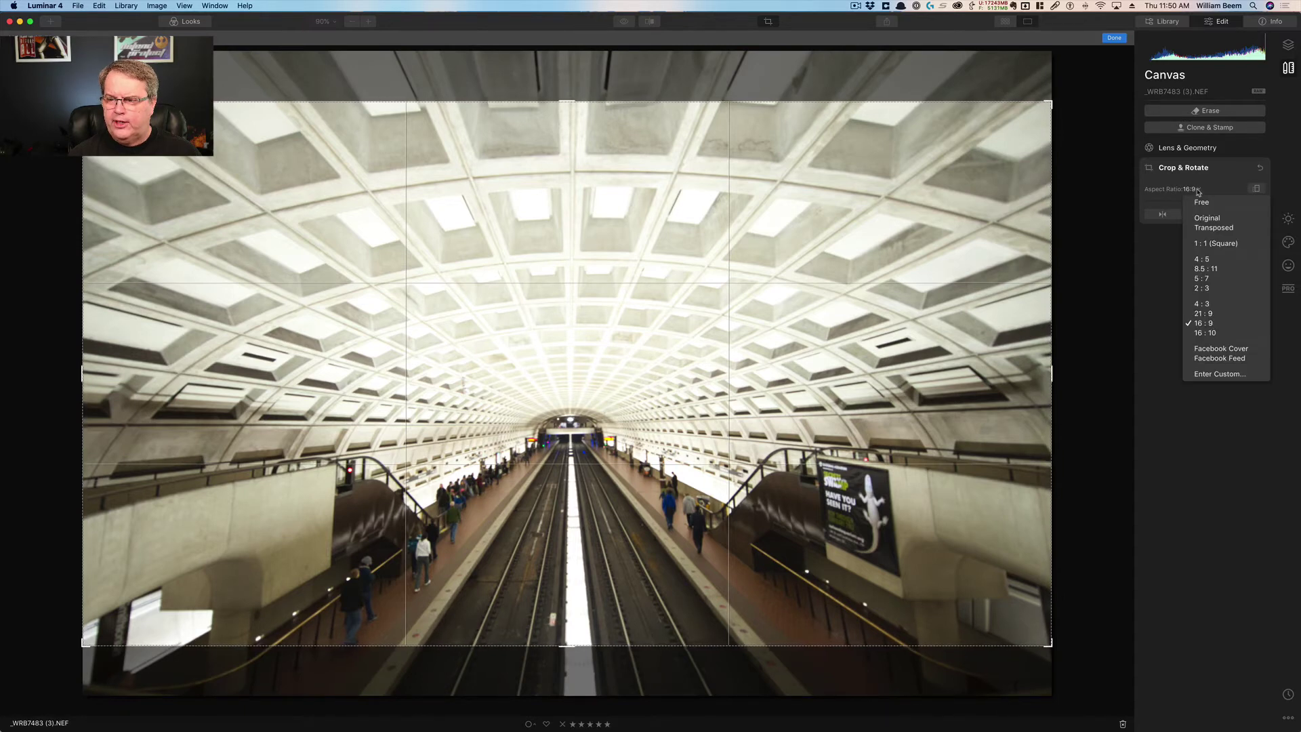
pyautogui.click(1214, 231)
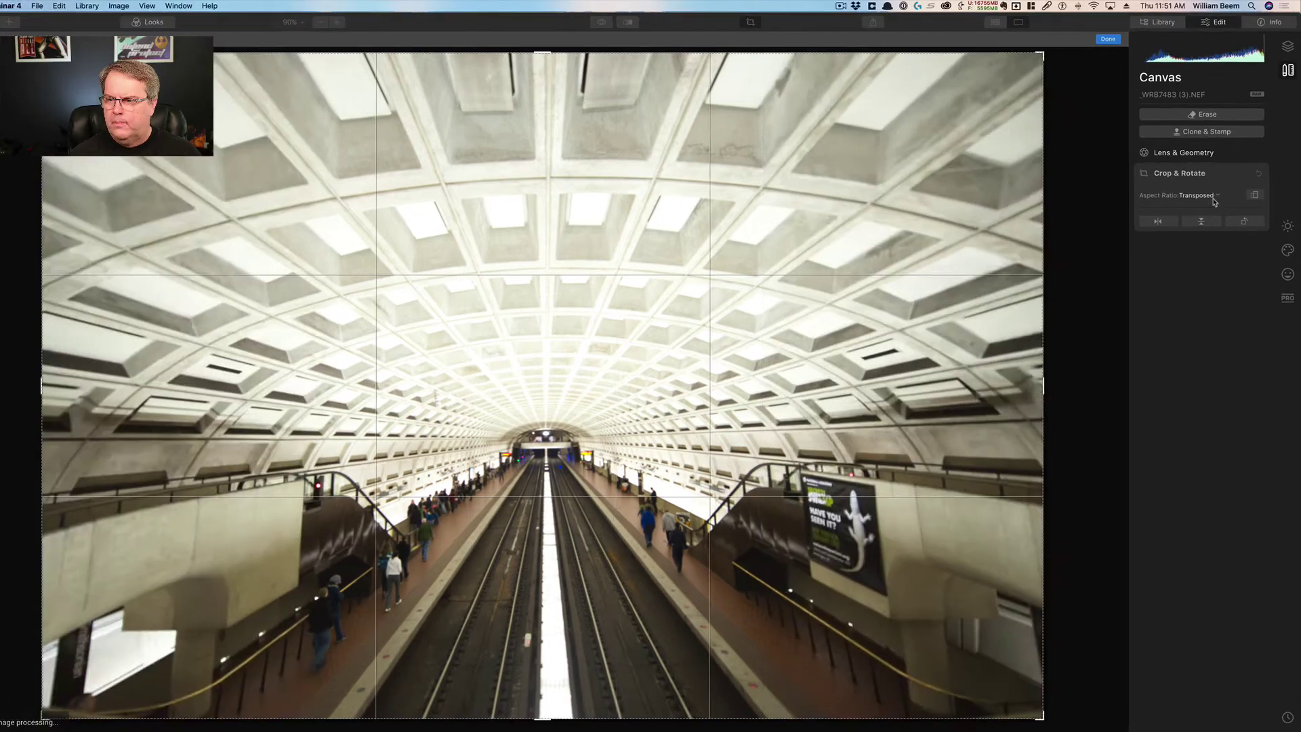
pyautogui.click(1218, 190)
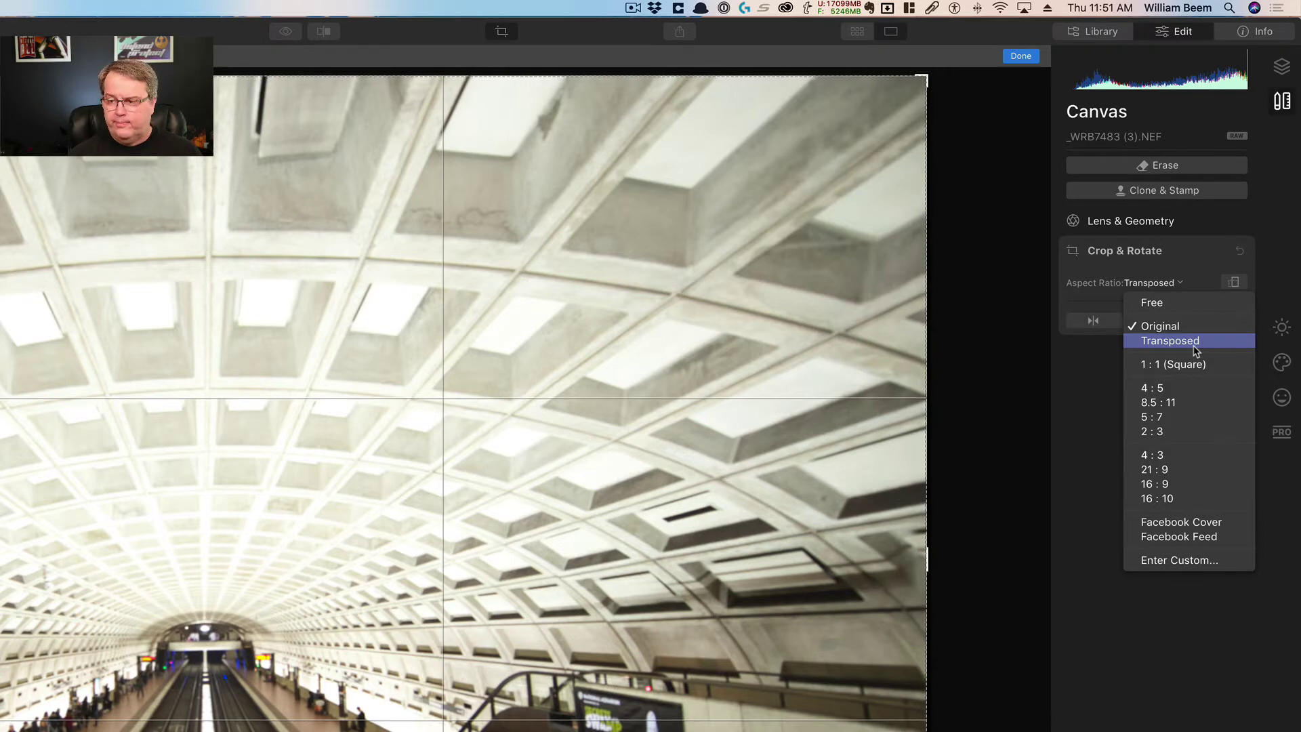
pyautogui.press('Escape')
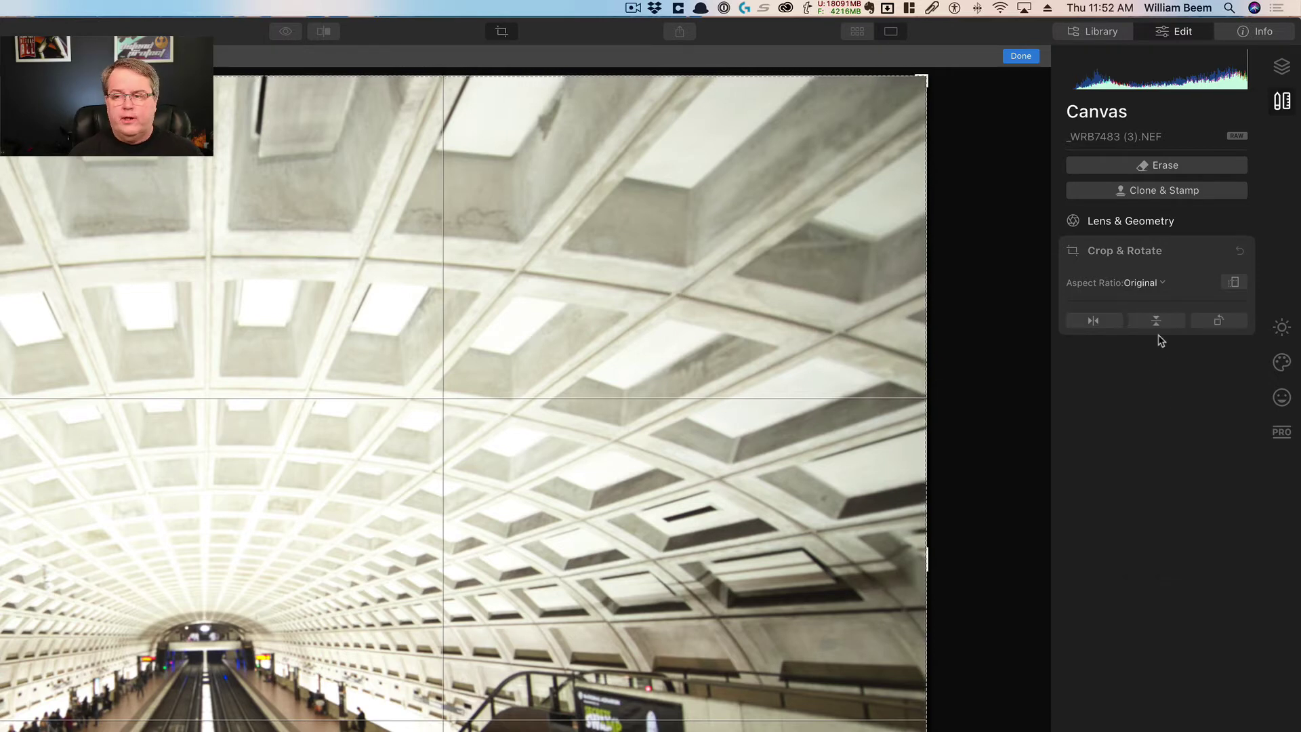
# Step: Rotate the metro station photo in 90-degree turns through a full circle back to its upright orientation
pyautogui.click(1219, 321)
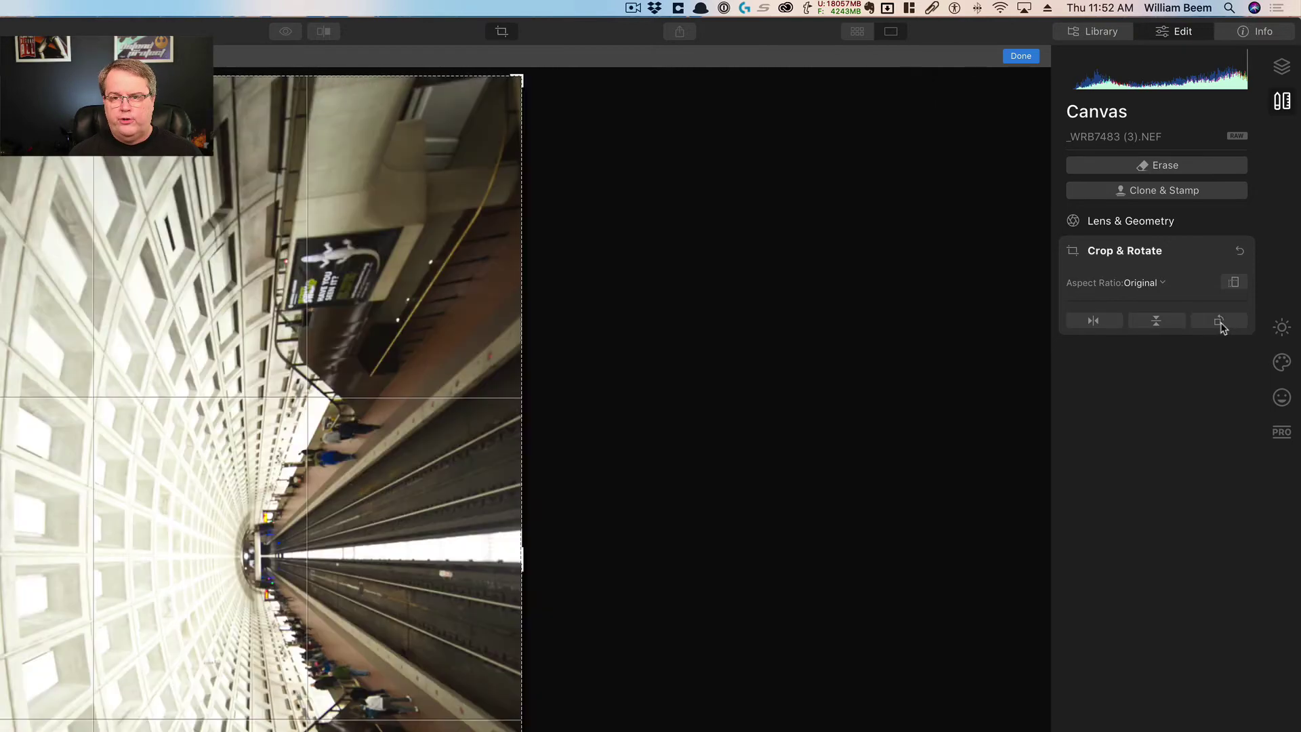
pyautogui.click(1219, 322)
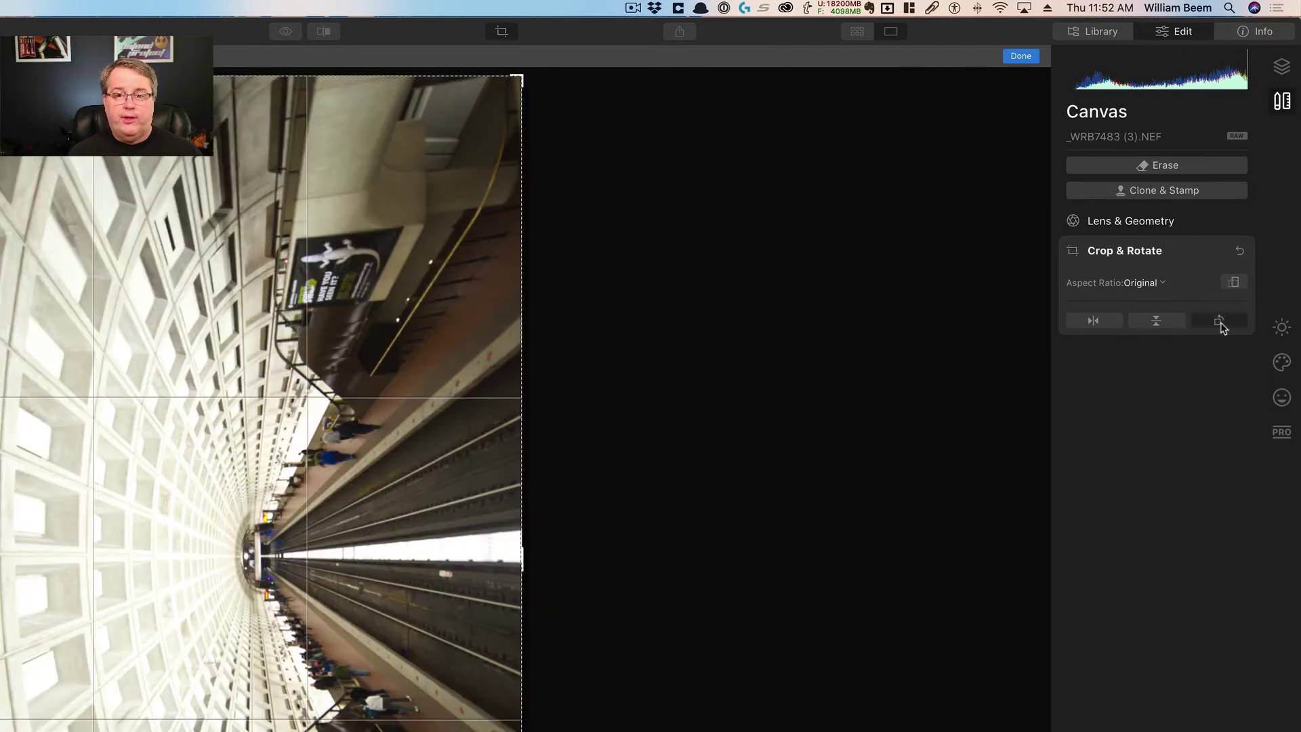
pyautogui.click(1219, 321)
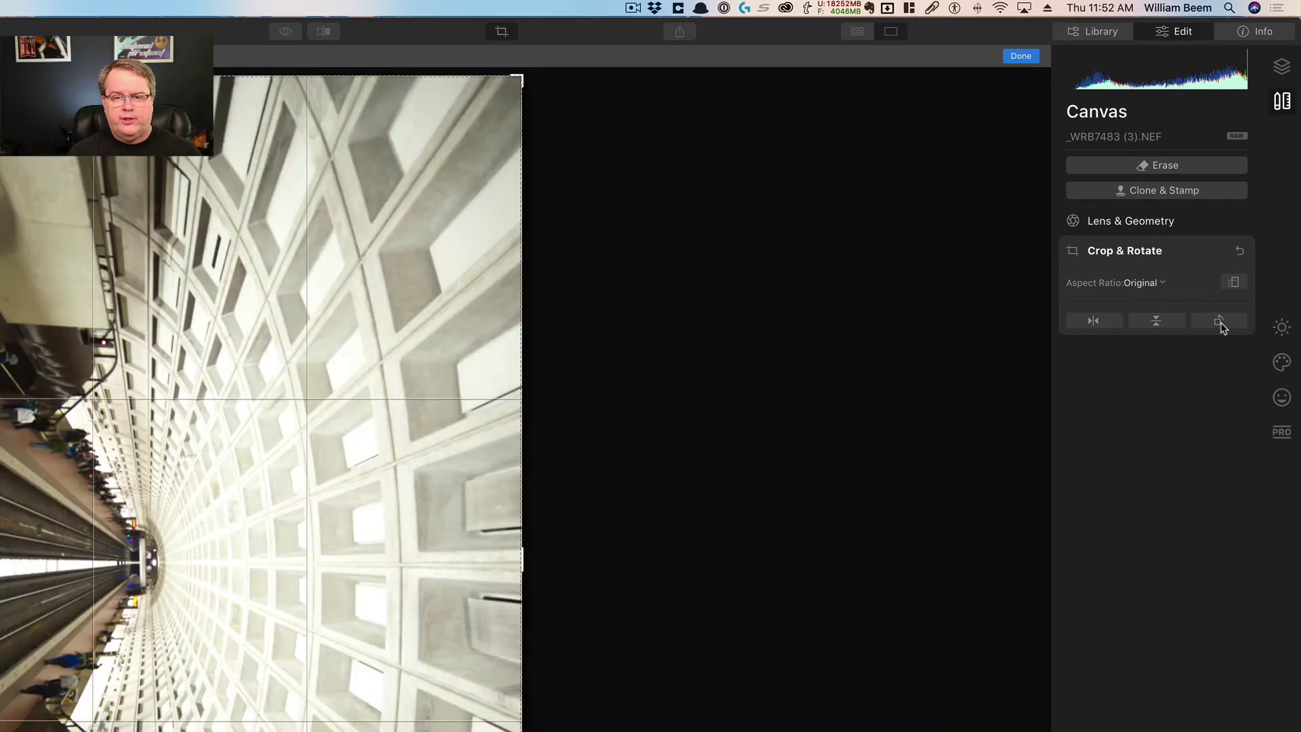
pyautogui.click(1220, 322)
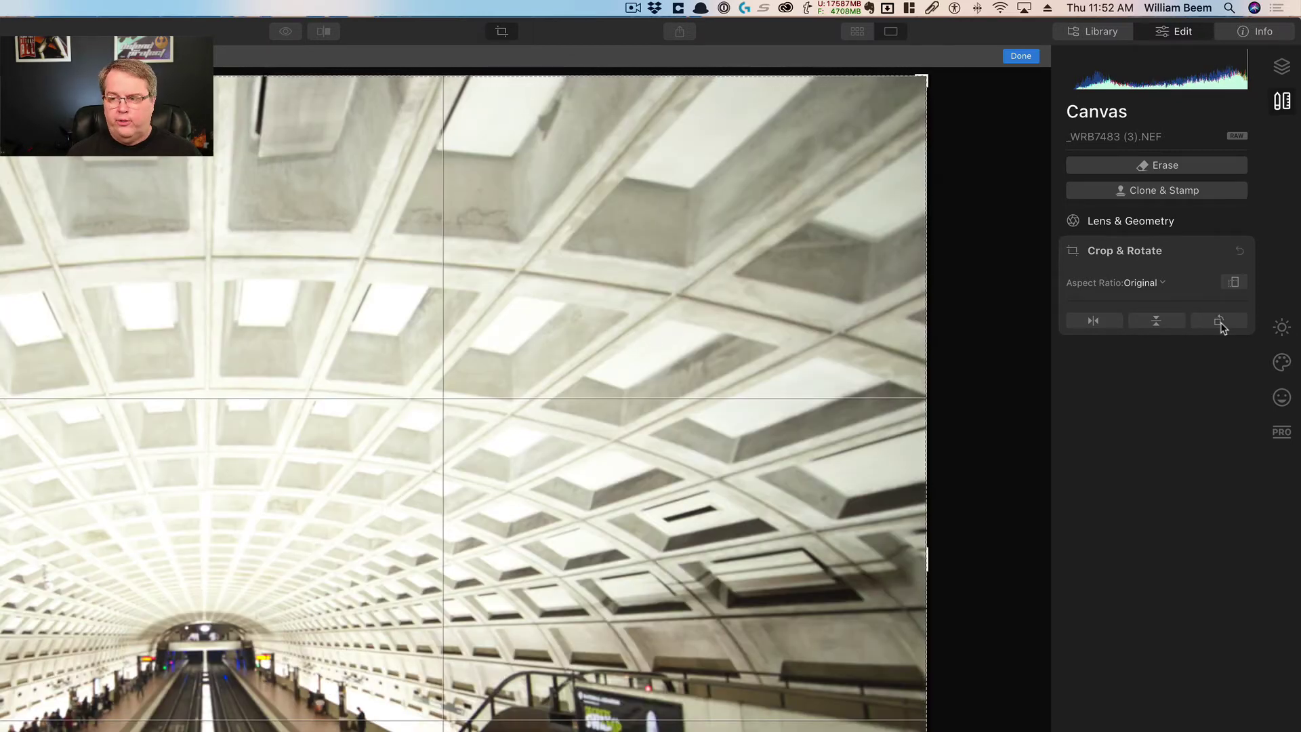
# Step: Try flipping the metro station photo vertically and horizontally, reversing each flip
pyautogui.click(1160, 324)
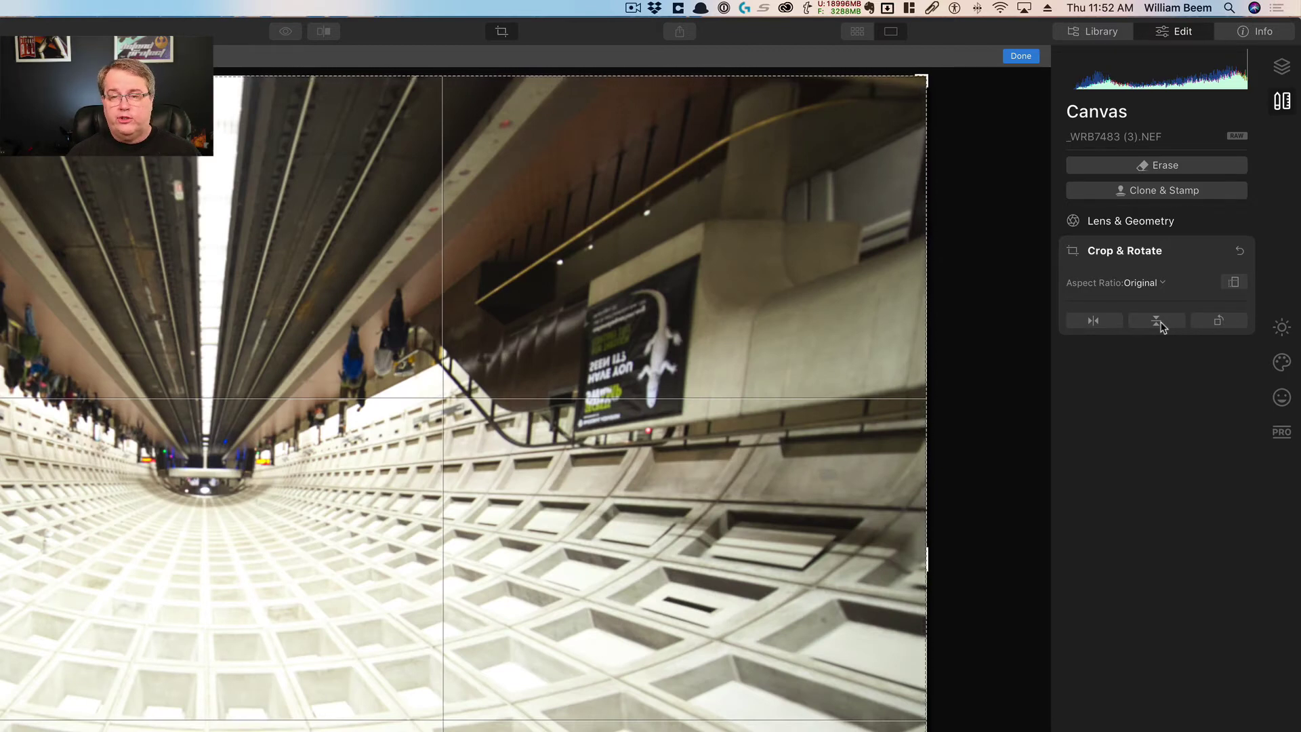
pyautogui.click(1159, 324)
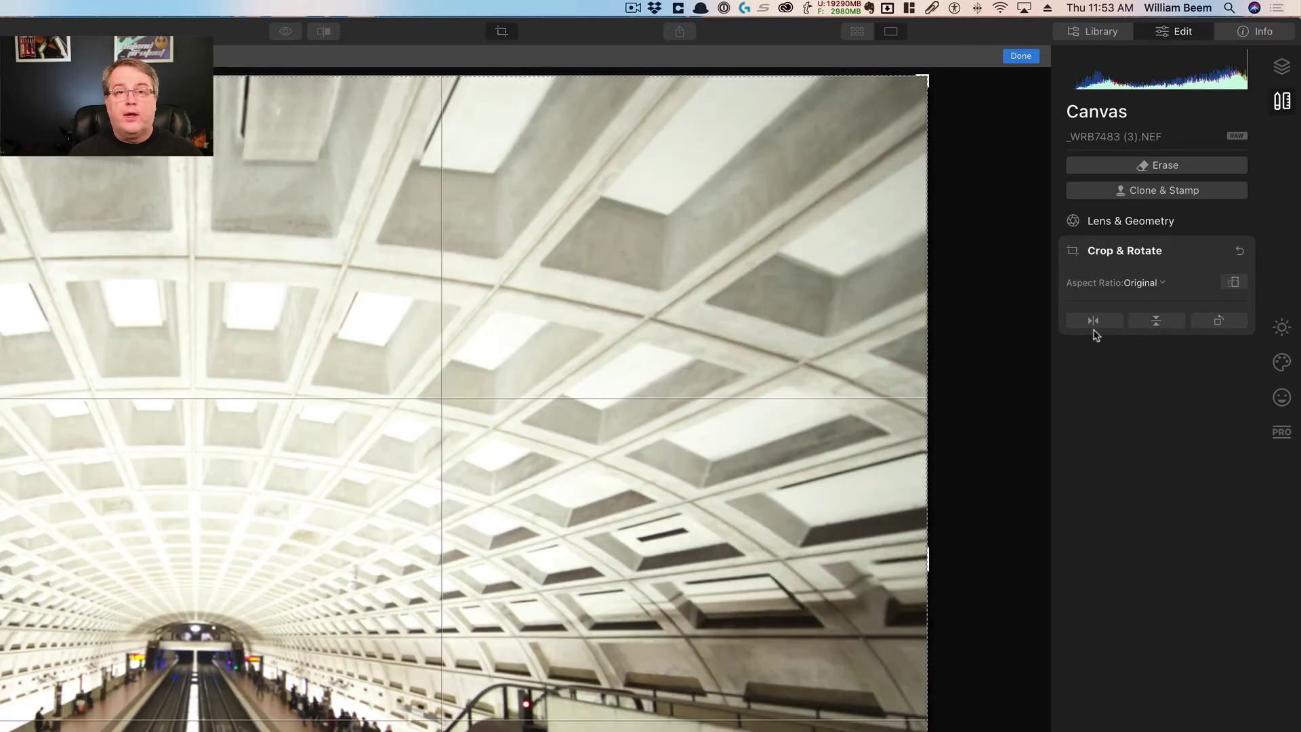
pyautogui.click(1158, 324)
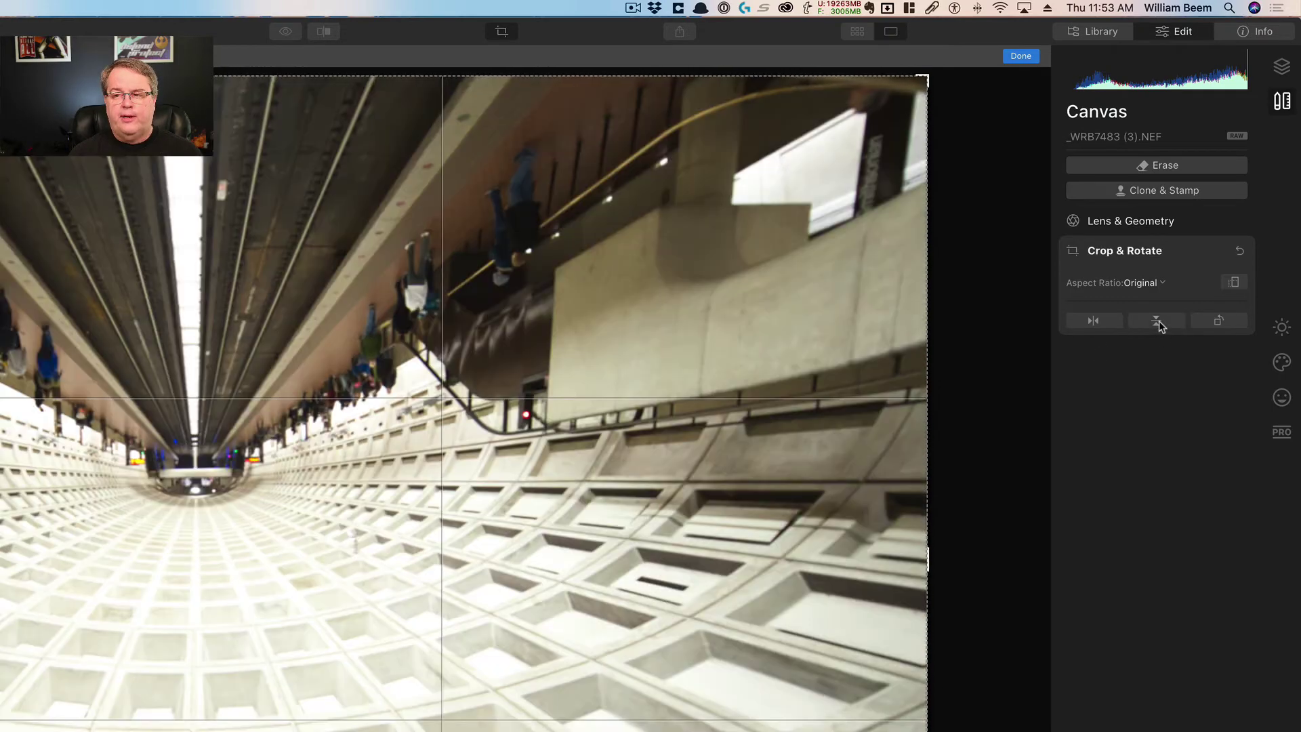
pyautogui.click(1159, 324)
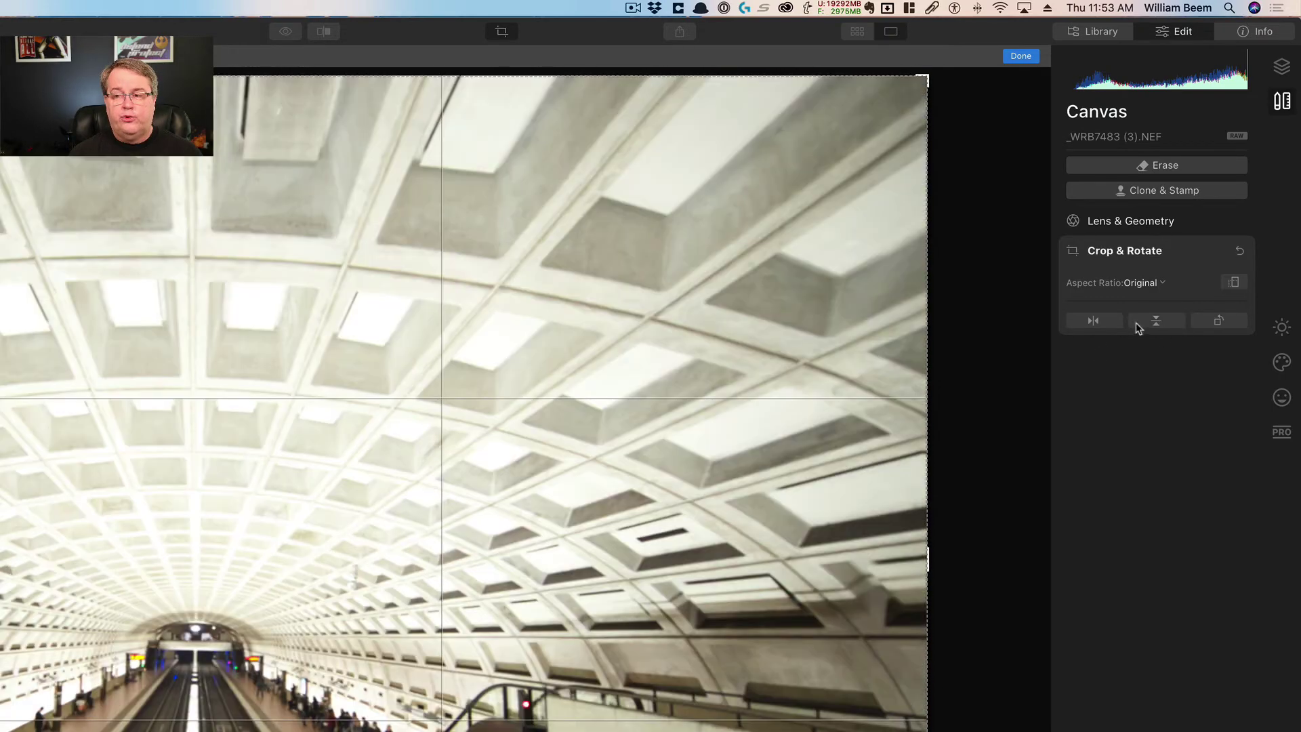
pyautogui.click(1092, 320)
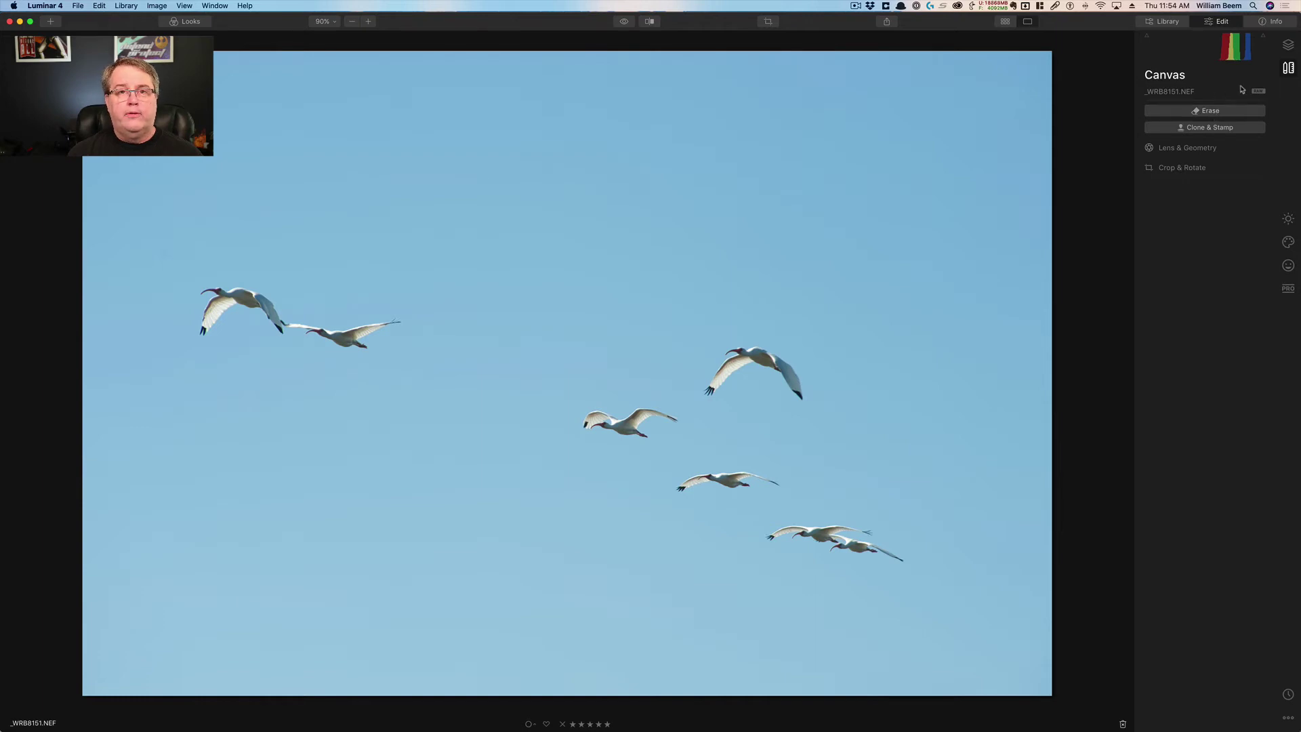
# Step: Try to erase the highest bird in the right-hand group, covering it with an enlarged Erase brush, and leave the tool
pyautogui.click(1196, 111)
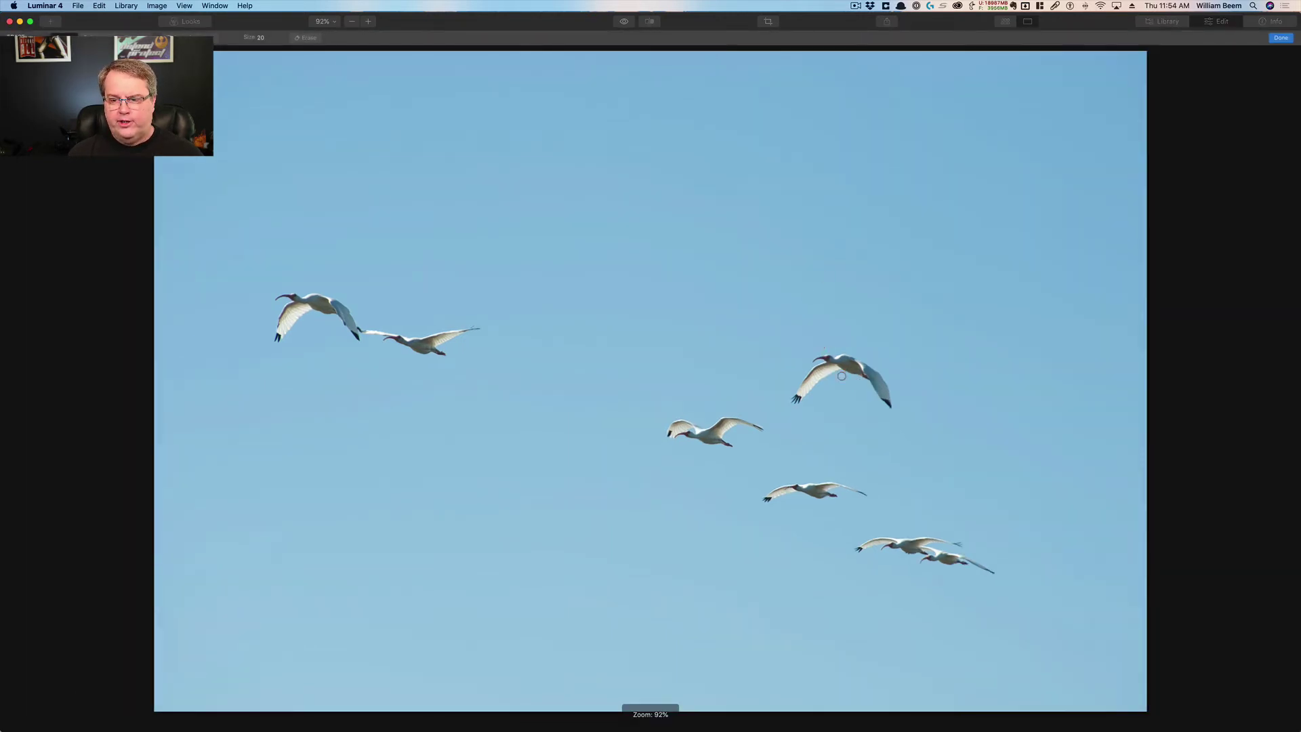
pyautogui.press(']')
pyautogui.press(']')
pyautogui.press(']')
pyautogui.press(']')
pyautogui.press(']')
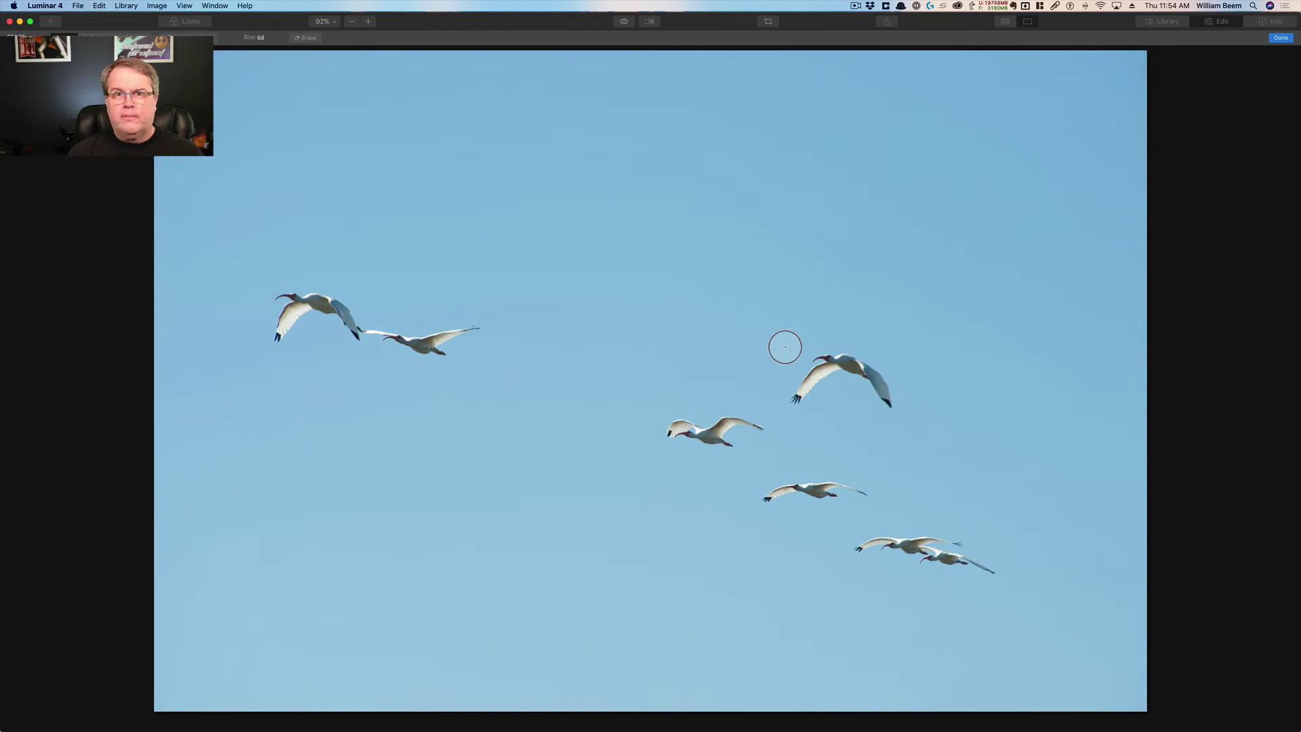
pyautogui.moveTo(788, 399)
pyautogui.mouseDown()
pyautogui.moveTo(837, 361)
pyautogui.moveTo(867, 366)
pyautogui.moveTo(898, 405)
pyautogui.mouseUp()
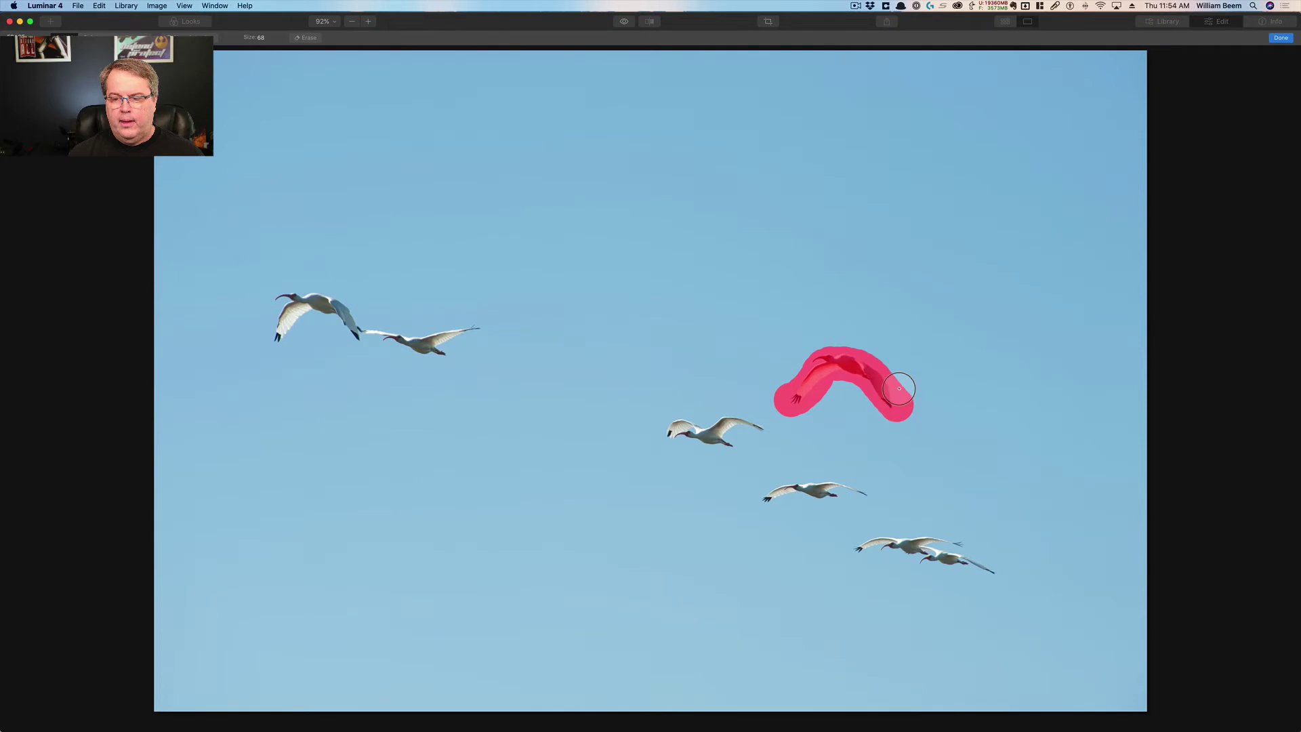
pyautogui.click(1280, 38)
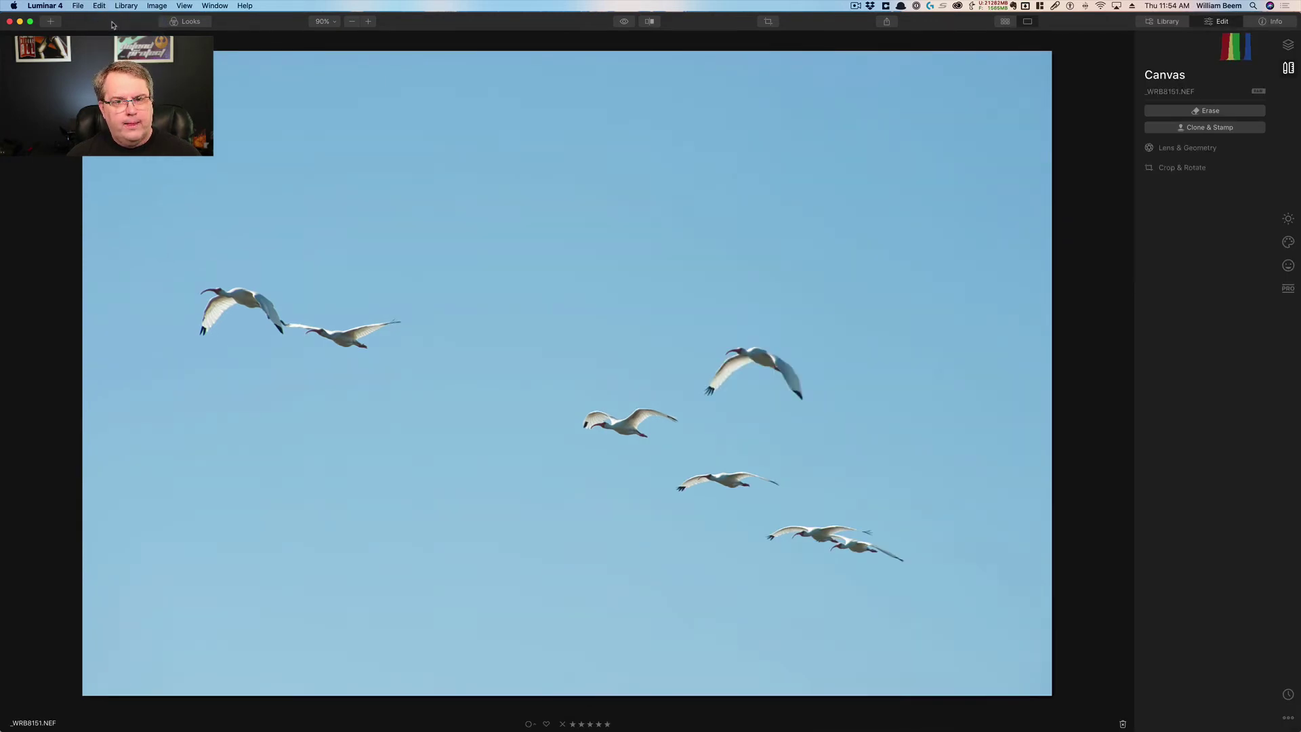
# Step: Start Clone & Stamp, sample the sky just left of the highest right-hand bird, and paint across that bird
pyautogui.click(1178, 127)
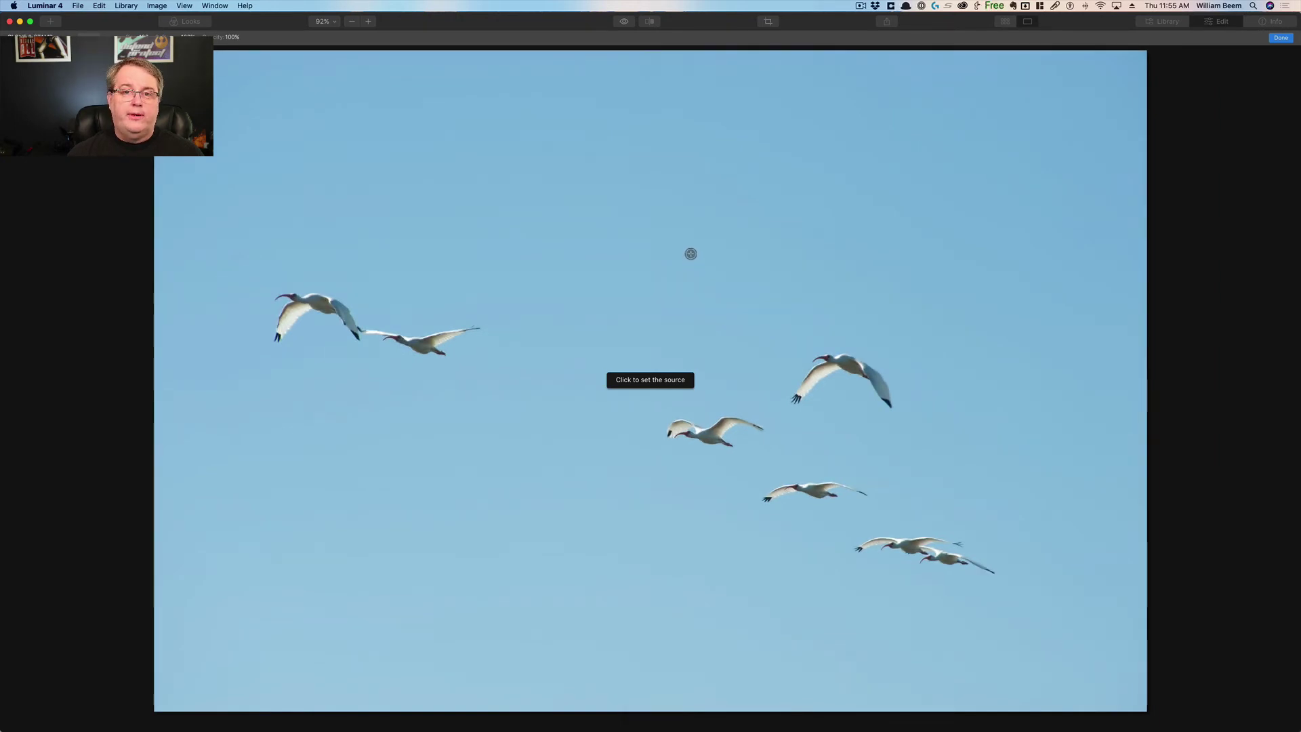
pyautogui.click(764, 366)
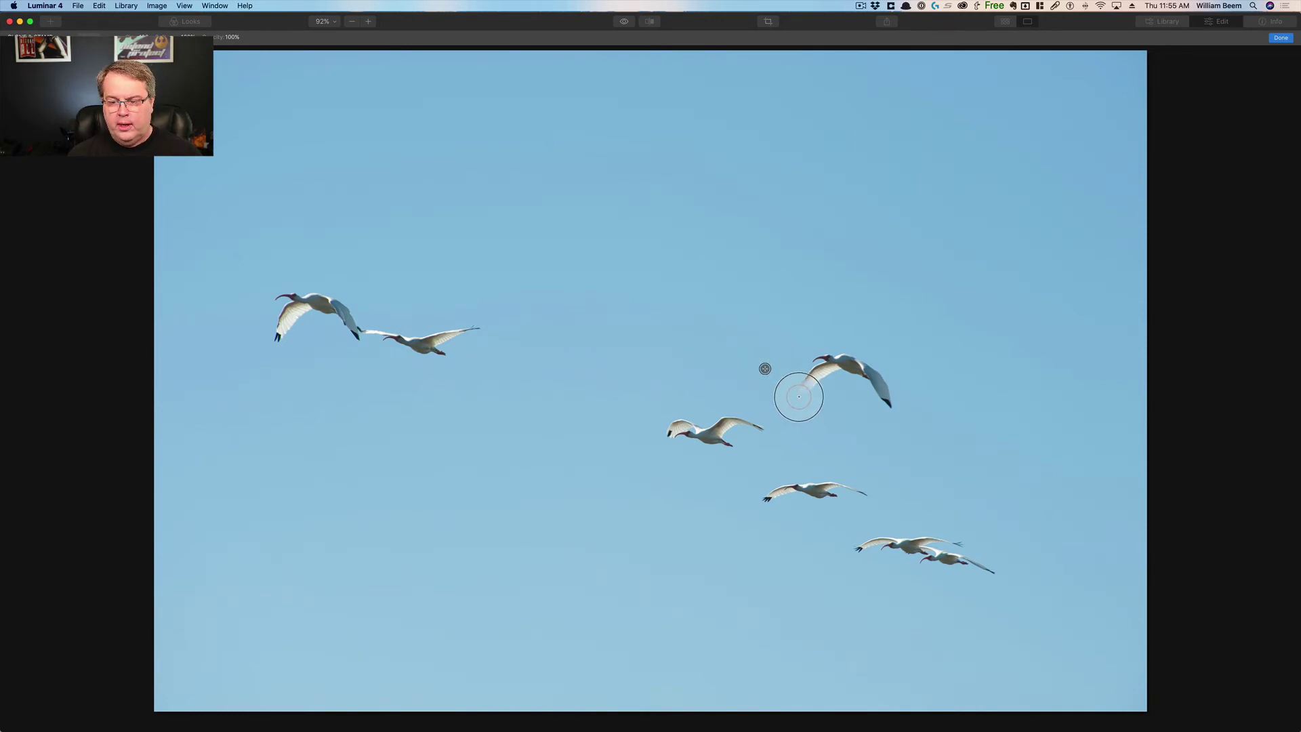
pyautogui.moveTo(799, 397)
pyautogui.mouseDown()
pyautogui.moveTo(829, 355)
pyautogui.moveTo(858, 361)
pyautogui.moveTo(899, 400)
pyautogui.moveTo(857, 388)
pyautogui.moveTo(828, 413)
pyautogui.moveTo(850, 397)
pyautogui.moveTo(915, 415)
pyautogui.mouseUp()
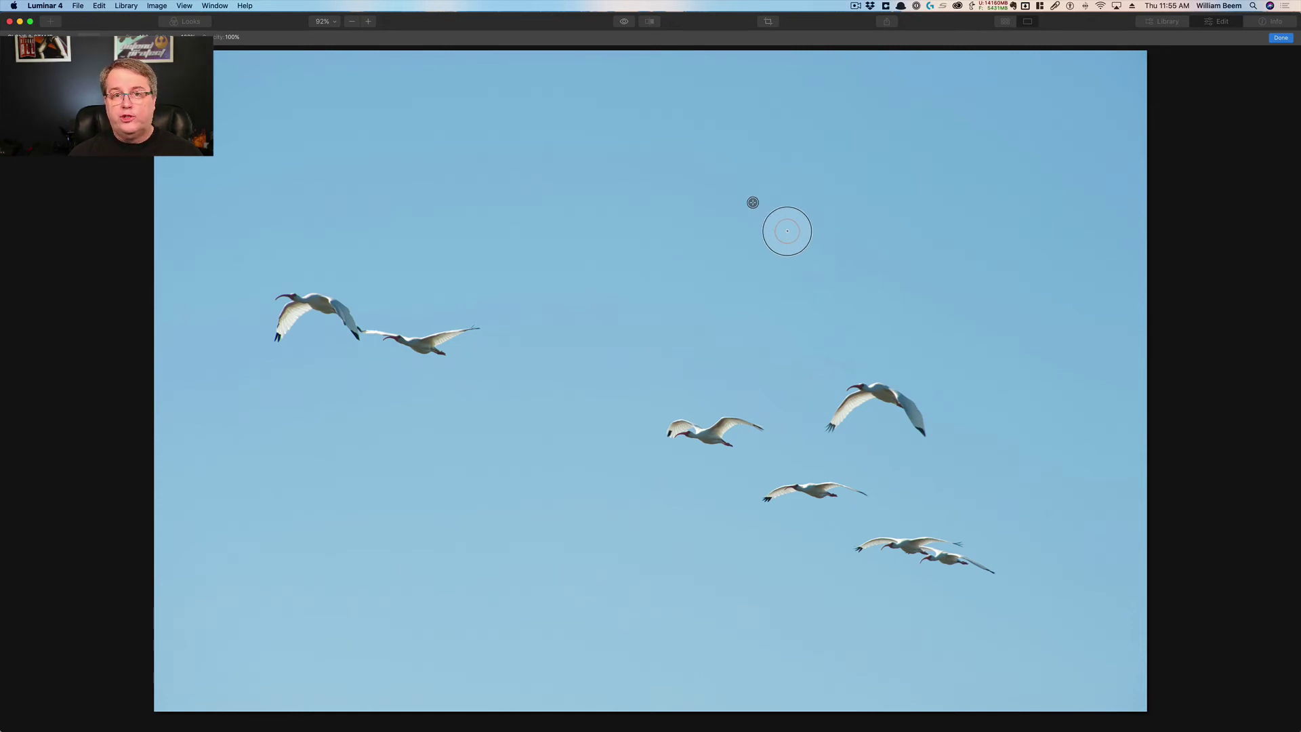
# Step: Sample a new source in the open sky above the highest right-hand bird and clone it over the bird
pyautogui.keyDown('alt'); pyautogui.click(786, 231); pyautogui.keyUp('alt')
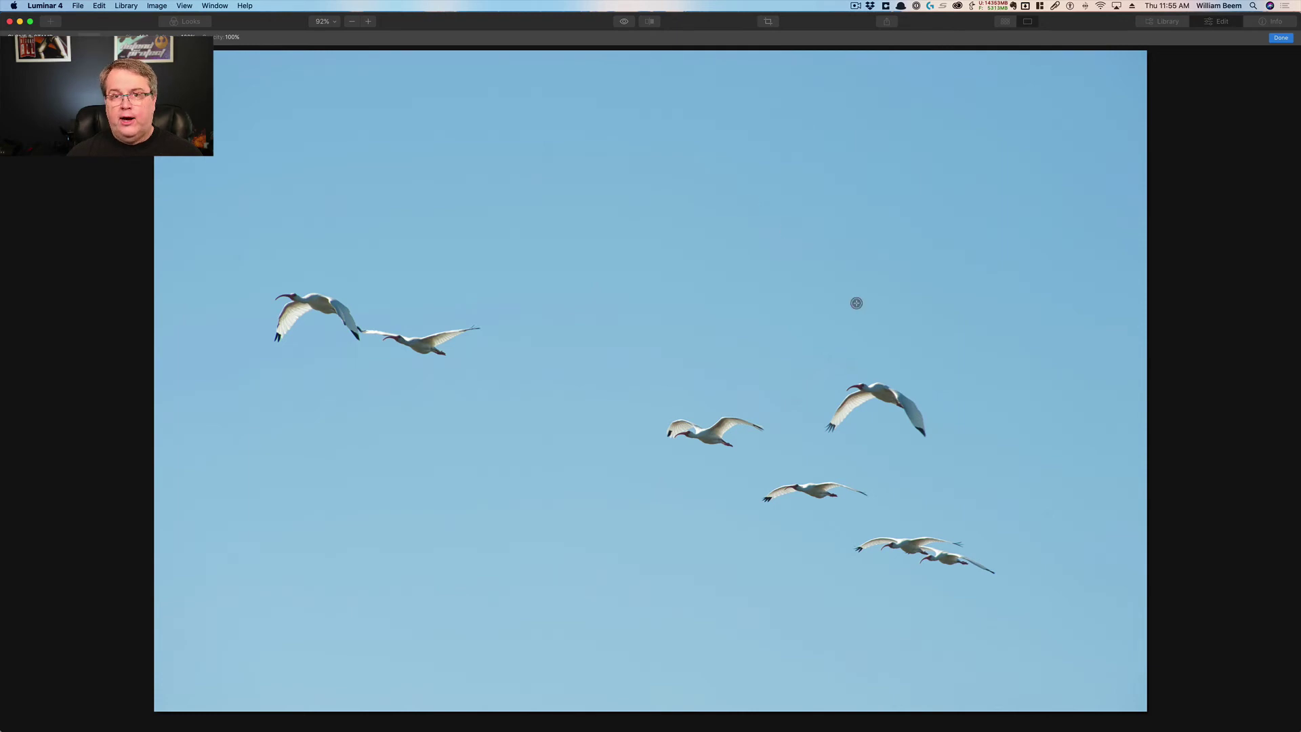
pyautogui.keyDown('alt'); pyautogui.click(868, 246); pyautogui.keyUp('alt')
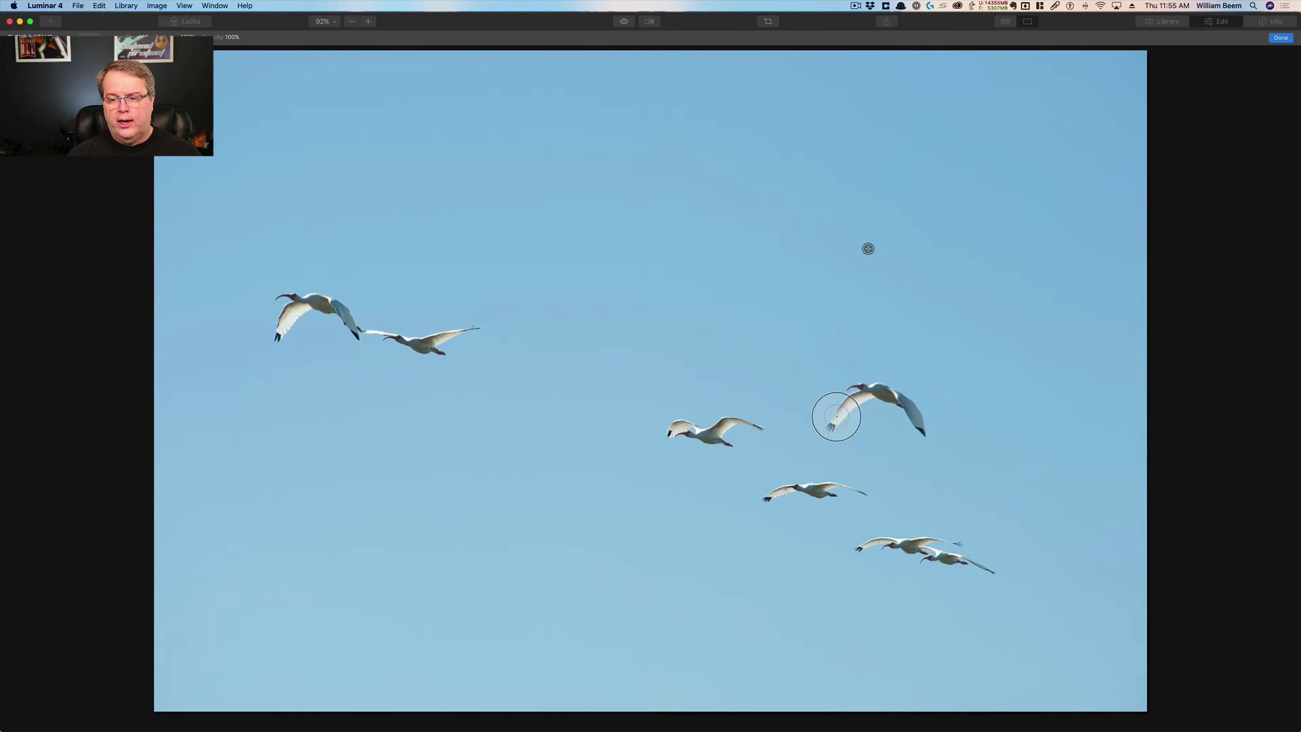
pyautogui.moveTo(830, 425)
pyautogui.mouseDown()
pyautogui.moveTo(868, 389)
pyautogui.moveTo(896, 392)
pyautogui.moveTo(924, 429)
pyautogui.mouseUp()
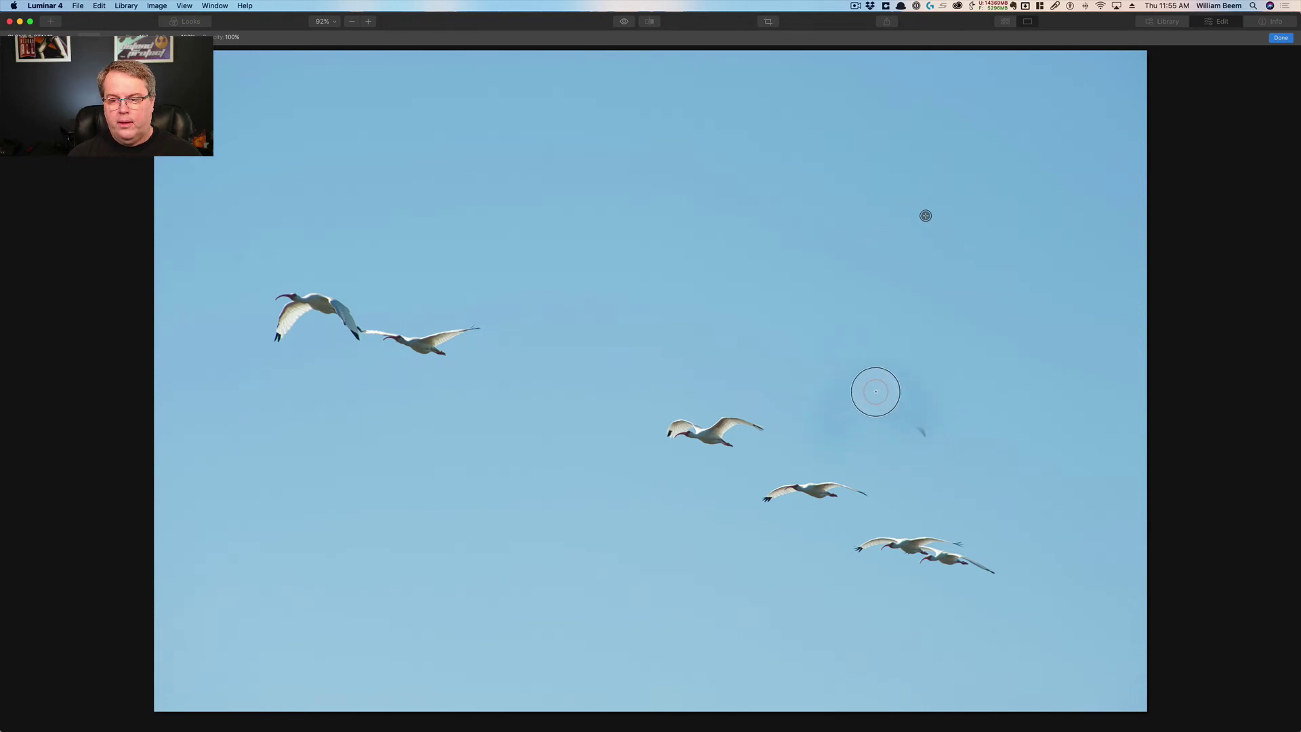
pyautogui.moveTo(851, 396)
pyautogui.mouseDown()
pyautogui.moveTo(928, 436)
pyautogui.moveTo(880, 427)
pyautogui.mouseUp()
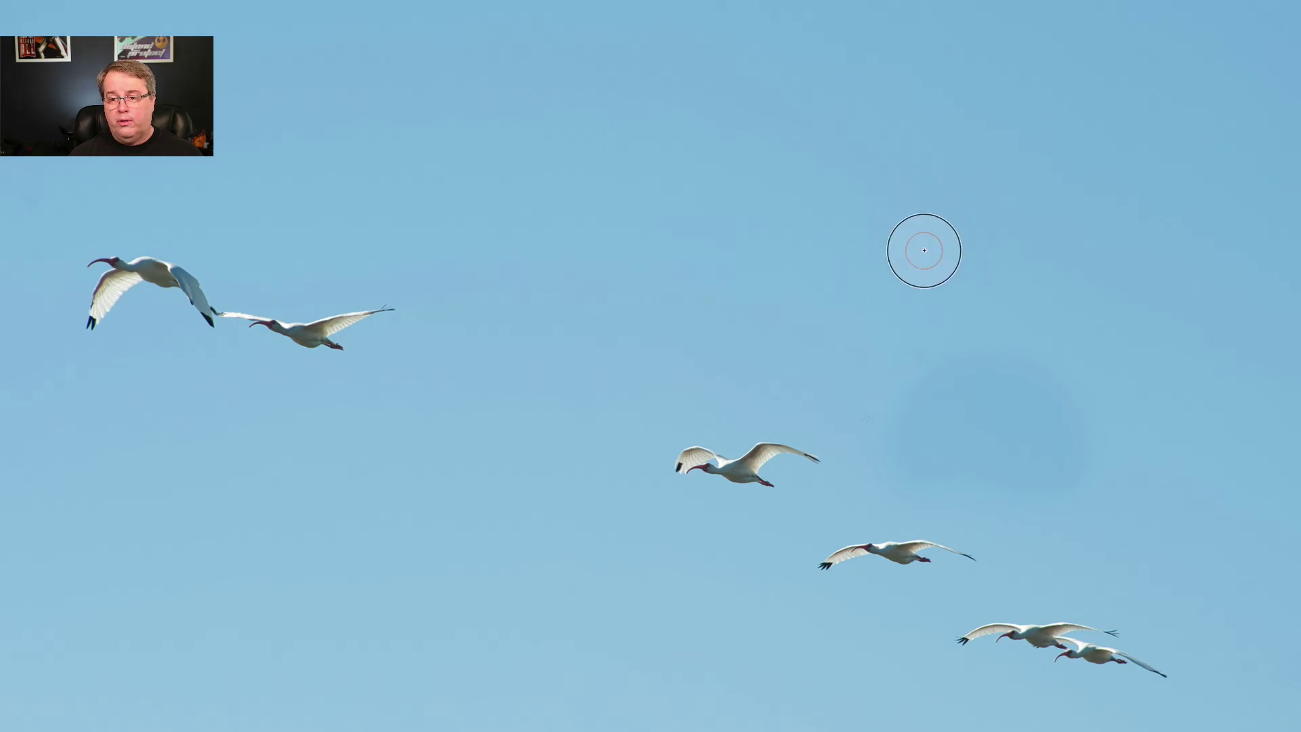
# Step: Try blending the cloned patch with more sky, and undo the cloning over the highest right-hand bird
pyautogui.moveTo(874, 393)
pyautogui.mouseDown()
pyautogui.moveTo(864, 421)
pyautogui.moveTo(842, 404)
pyautogui.moveTo(1044, 412)
pyautogui.mouseUp()
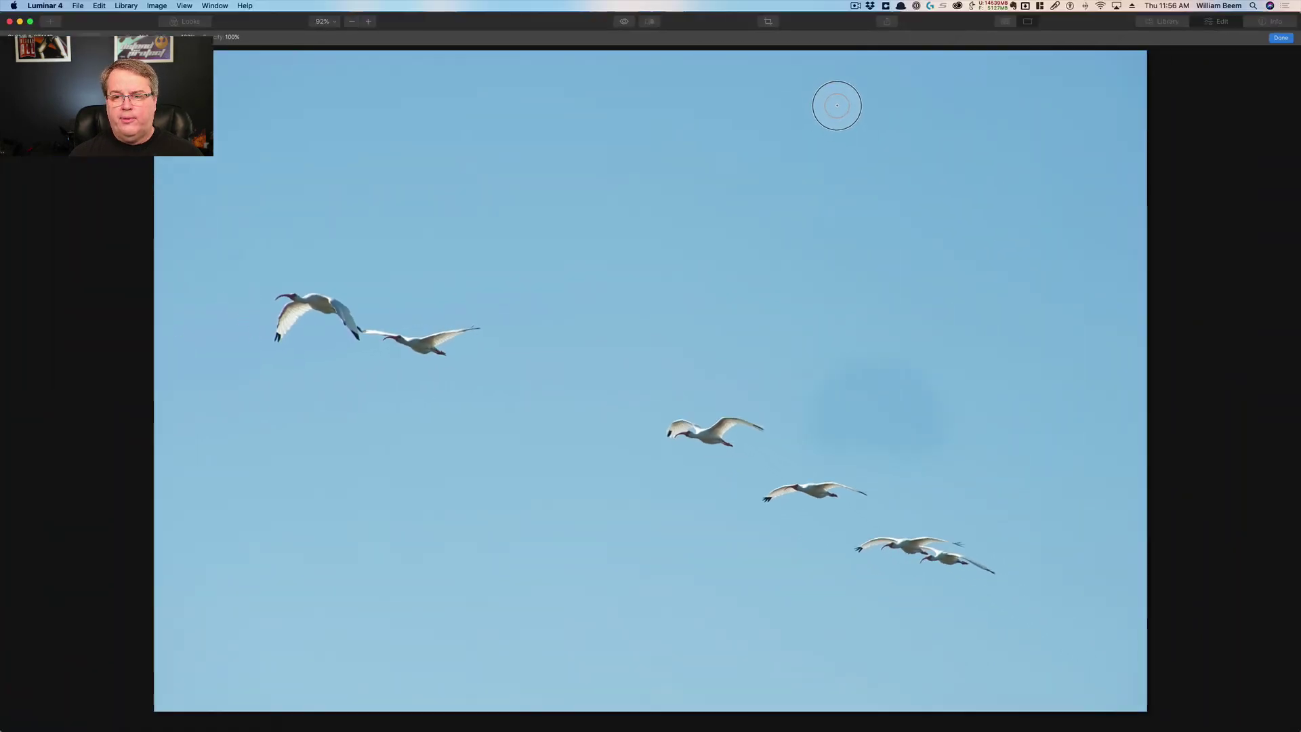
pyautogui.moveTo(847, 379); pyautogui.dragTo(830, 355)
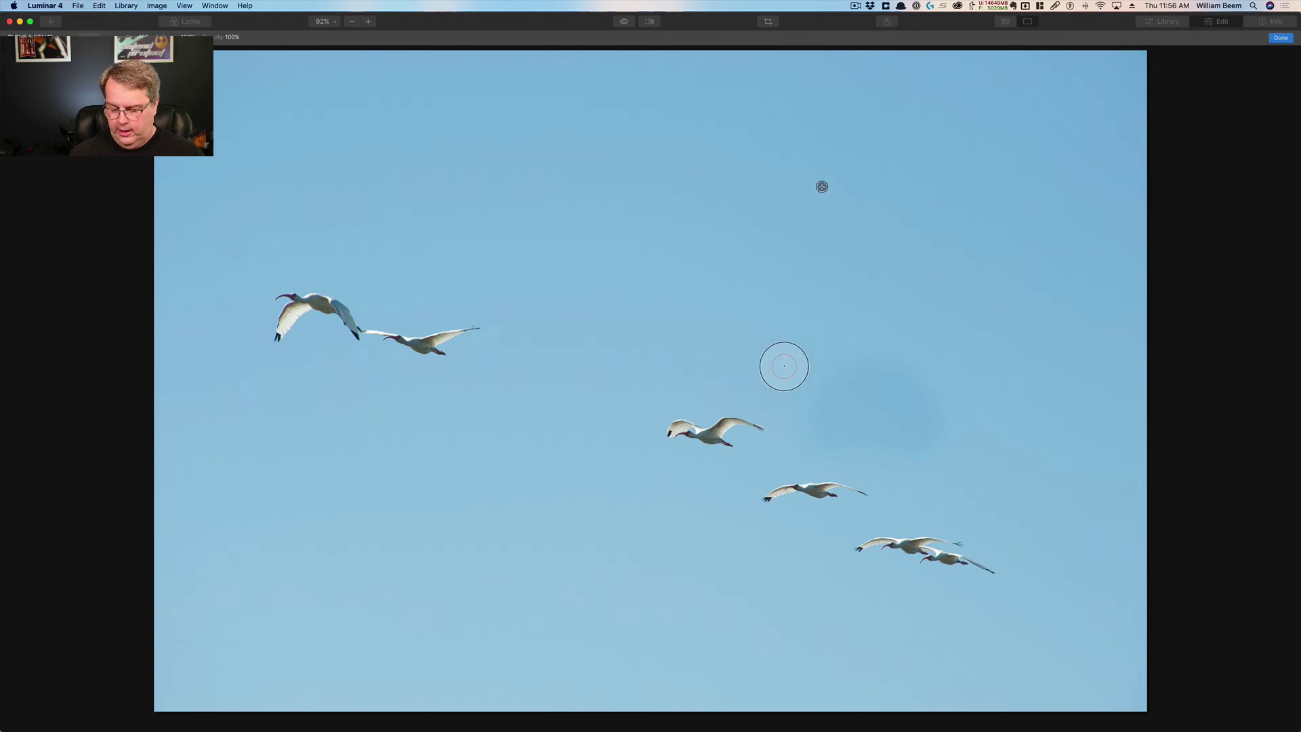
pyautogui.press('super+z')
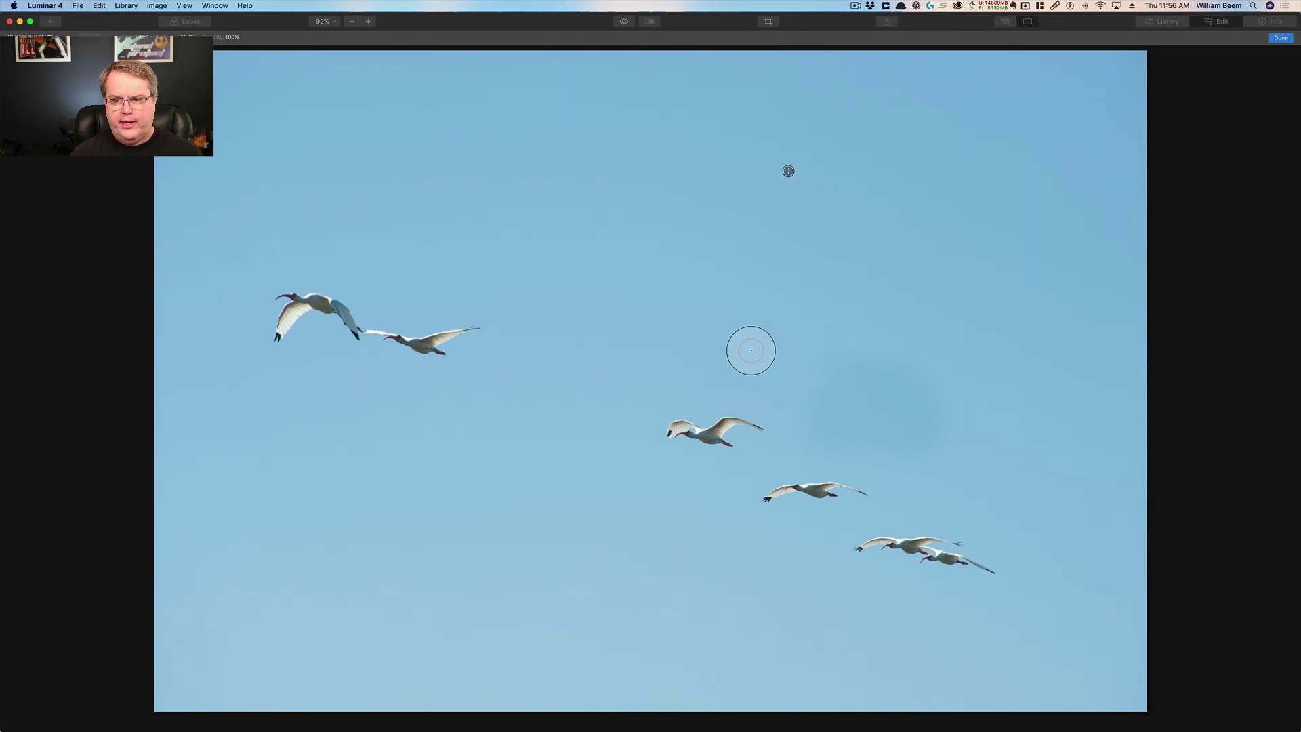
pyautogui.press('super+z')
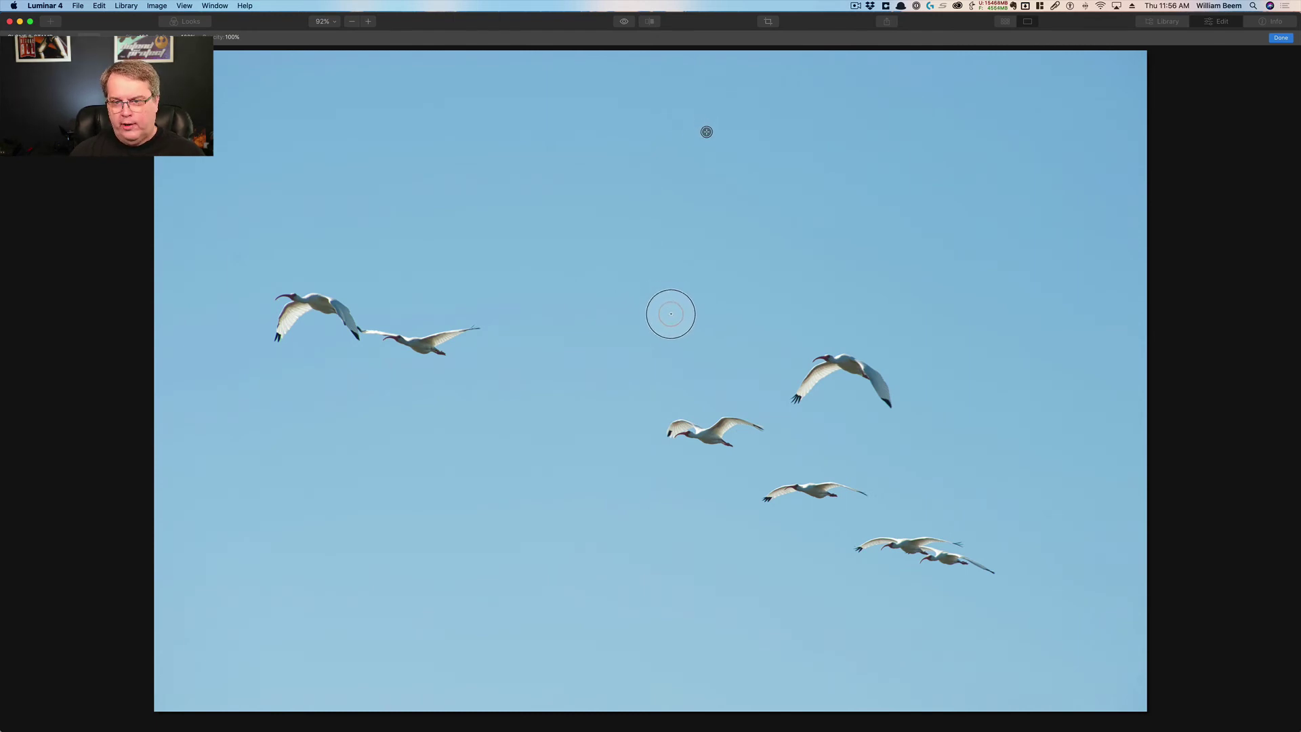
# Step: Clone the highest right-hand bird out of the photo with sky sampled close beside and just below it
pyautogui.keyDown('alt'); pyautogui.click(753, 360); pyautogui.keyUp('alt')
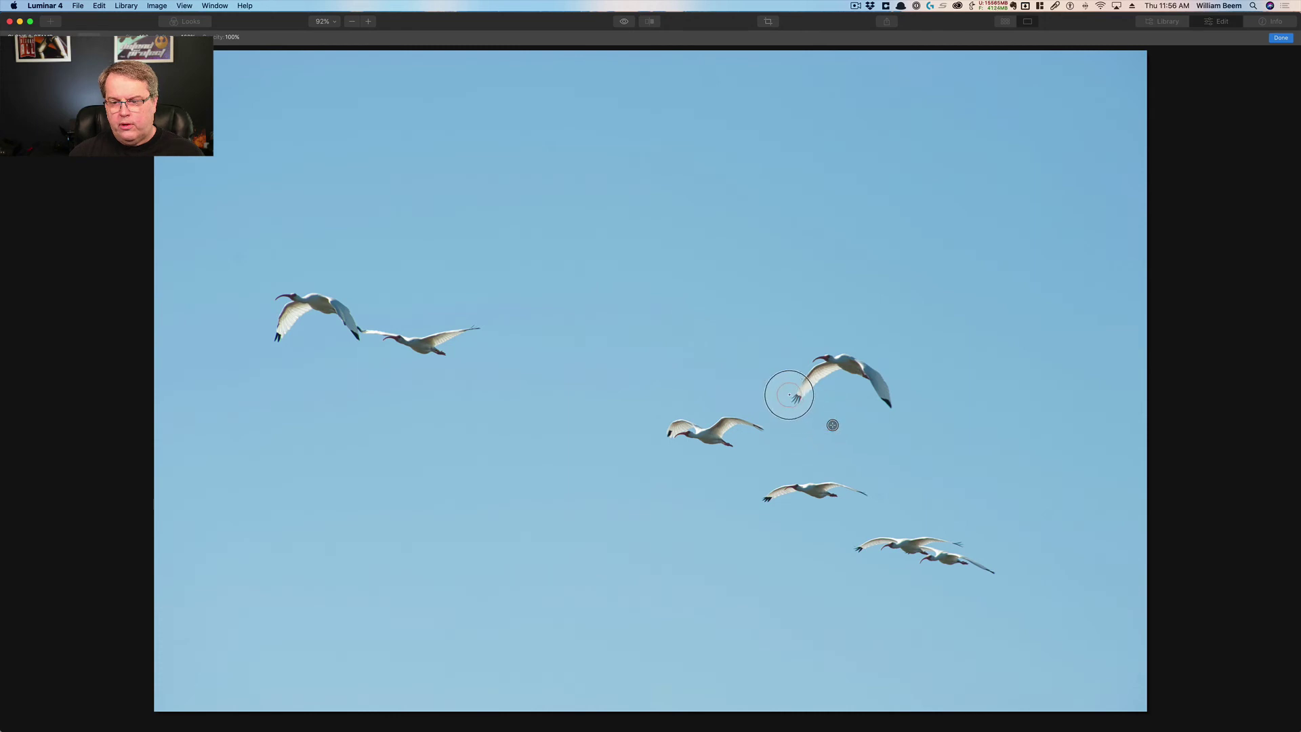
pyautogui.moveTo(787, 389)
pyautogui.mouseDown()
pyautogui.moveTo(877, 393)
pyautogui.moveTo(872, 418)
pyautogui.moveTo(895, 415)
pyautogui.mouseUp()
pyautogui.keyDown('alt'); pyautogui.click(848, 412); pyautogui.keyUp('alt')
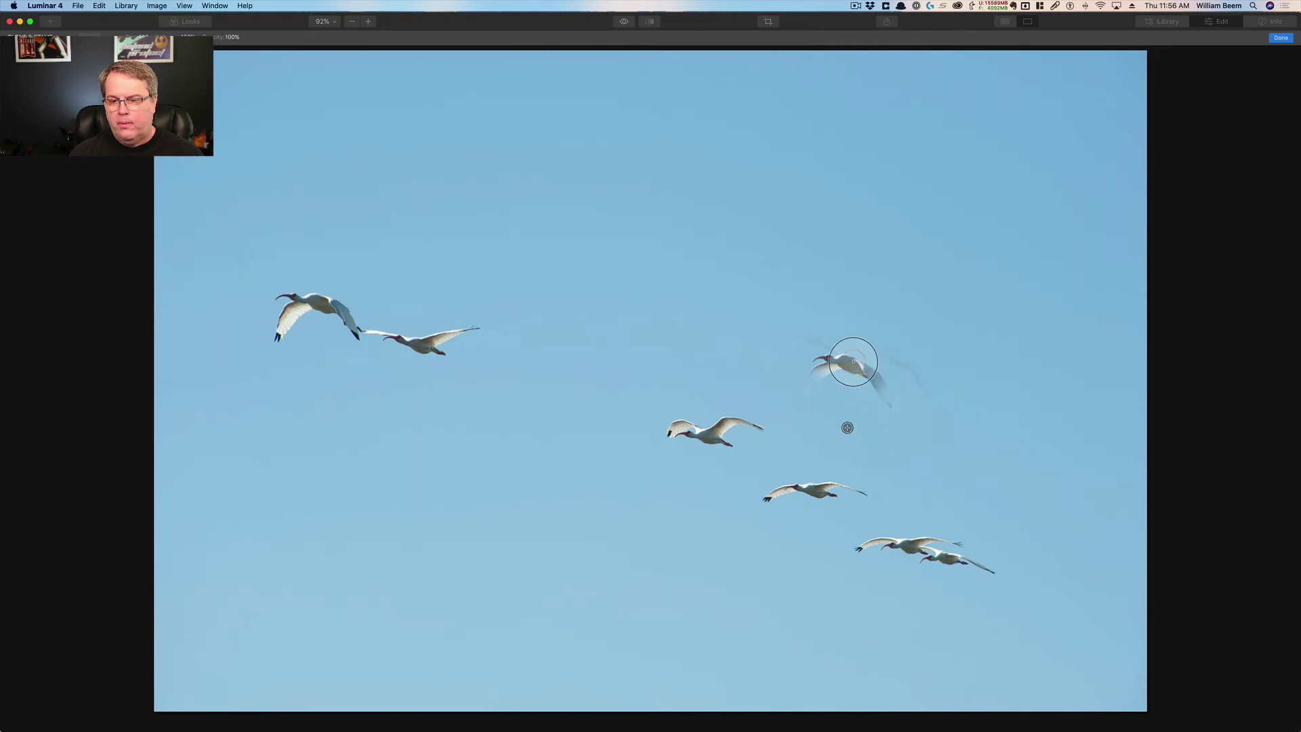
pyautogui.moveTo(851, 366)
pyautogui.mouseDown()
pyautogui.moveTo(912, 380)
pyautogui.moveTo(807, 361)
pyautogui.moveTo(862, 374)
pyautogui.mouseUp()
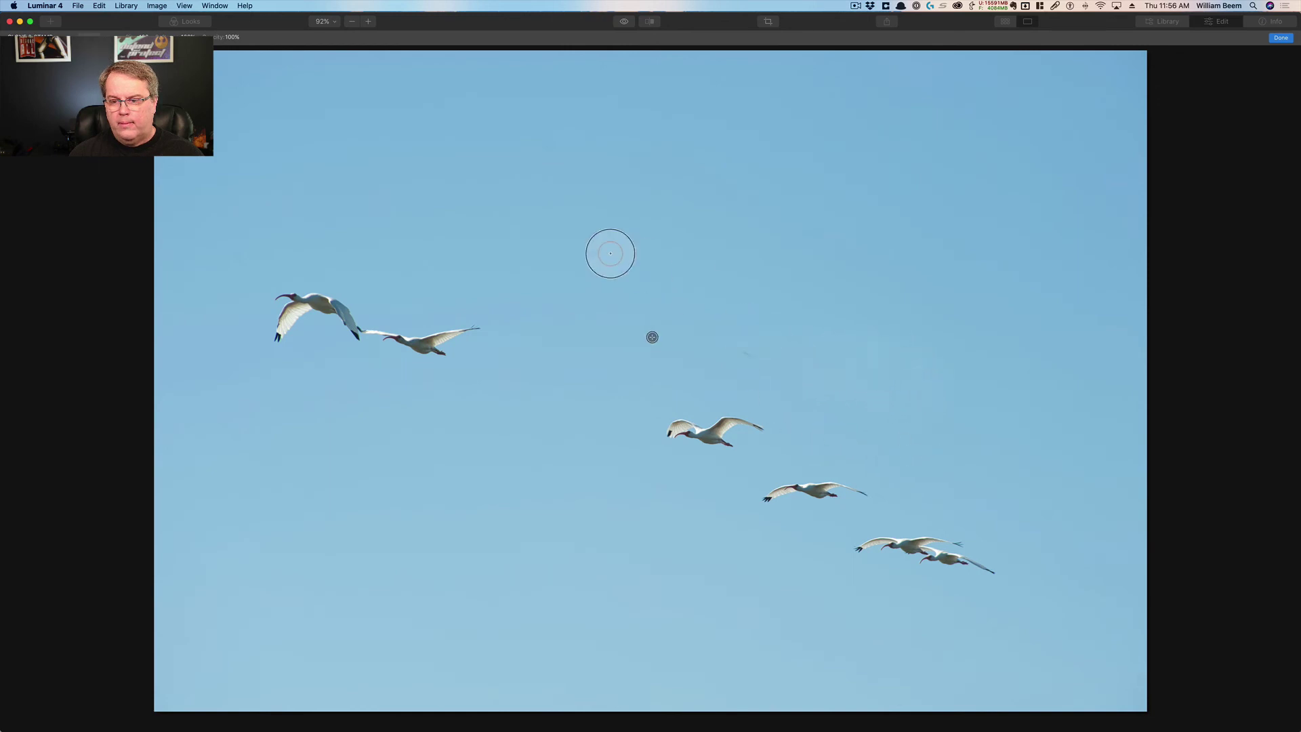